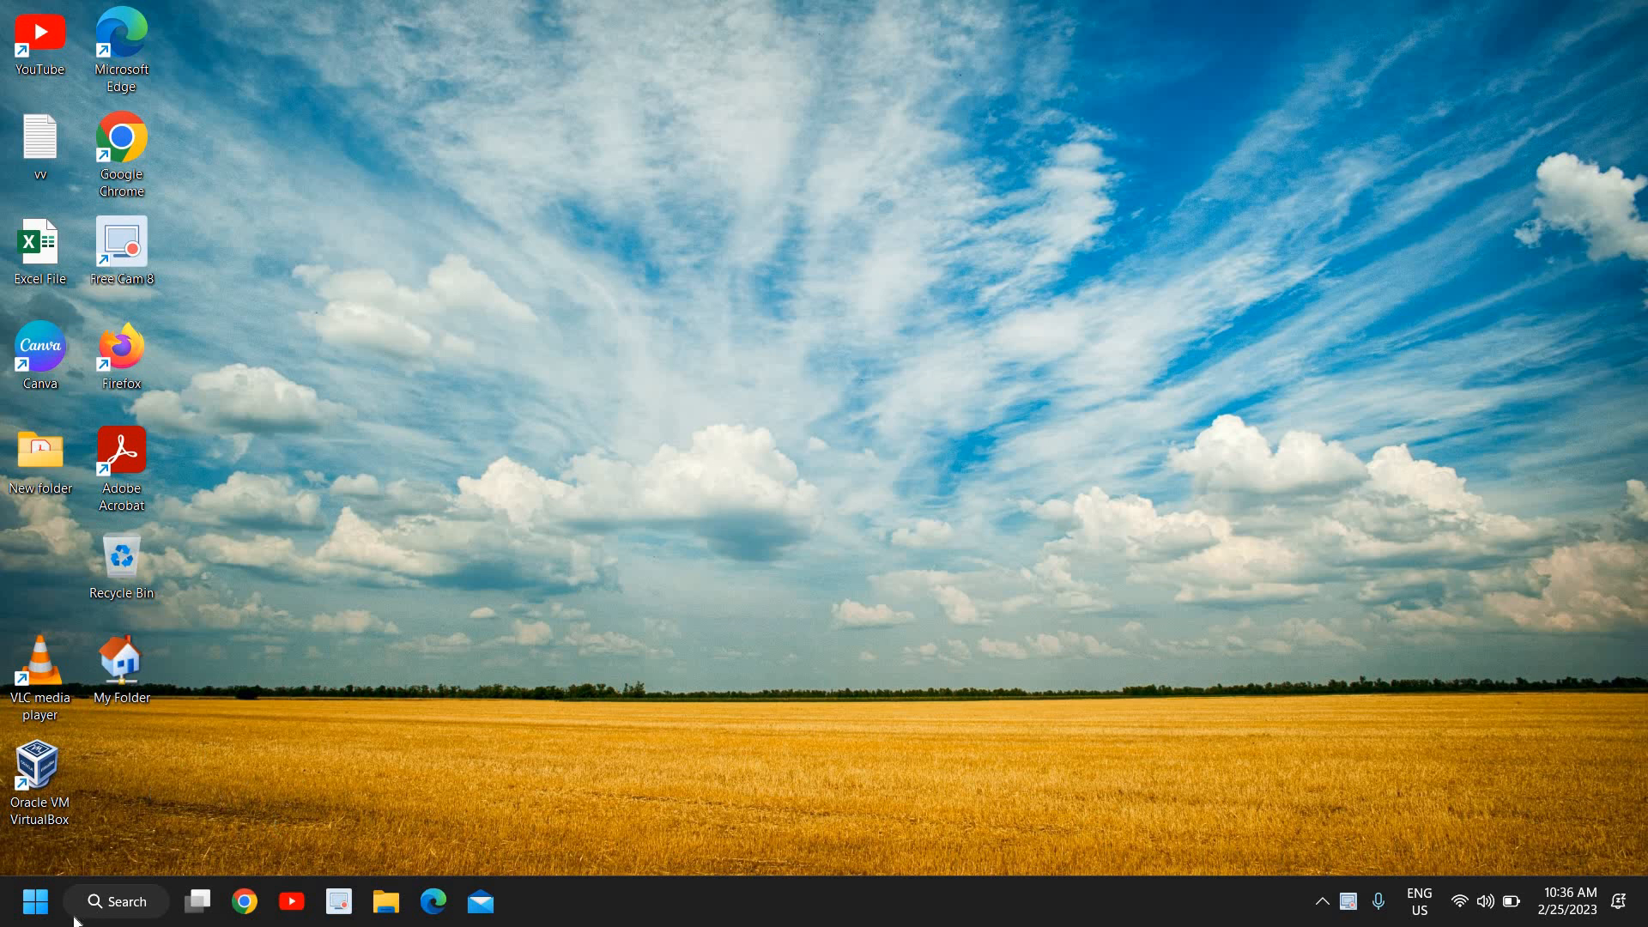
Launch System Configuration from the Run dialog using the msconfig command
{"action": "right_click", "coordinate": [35, 901]}
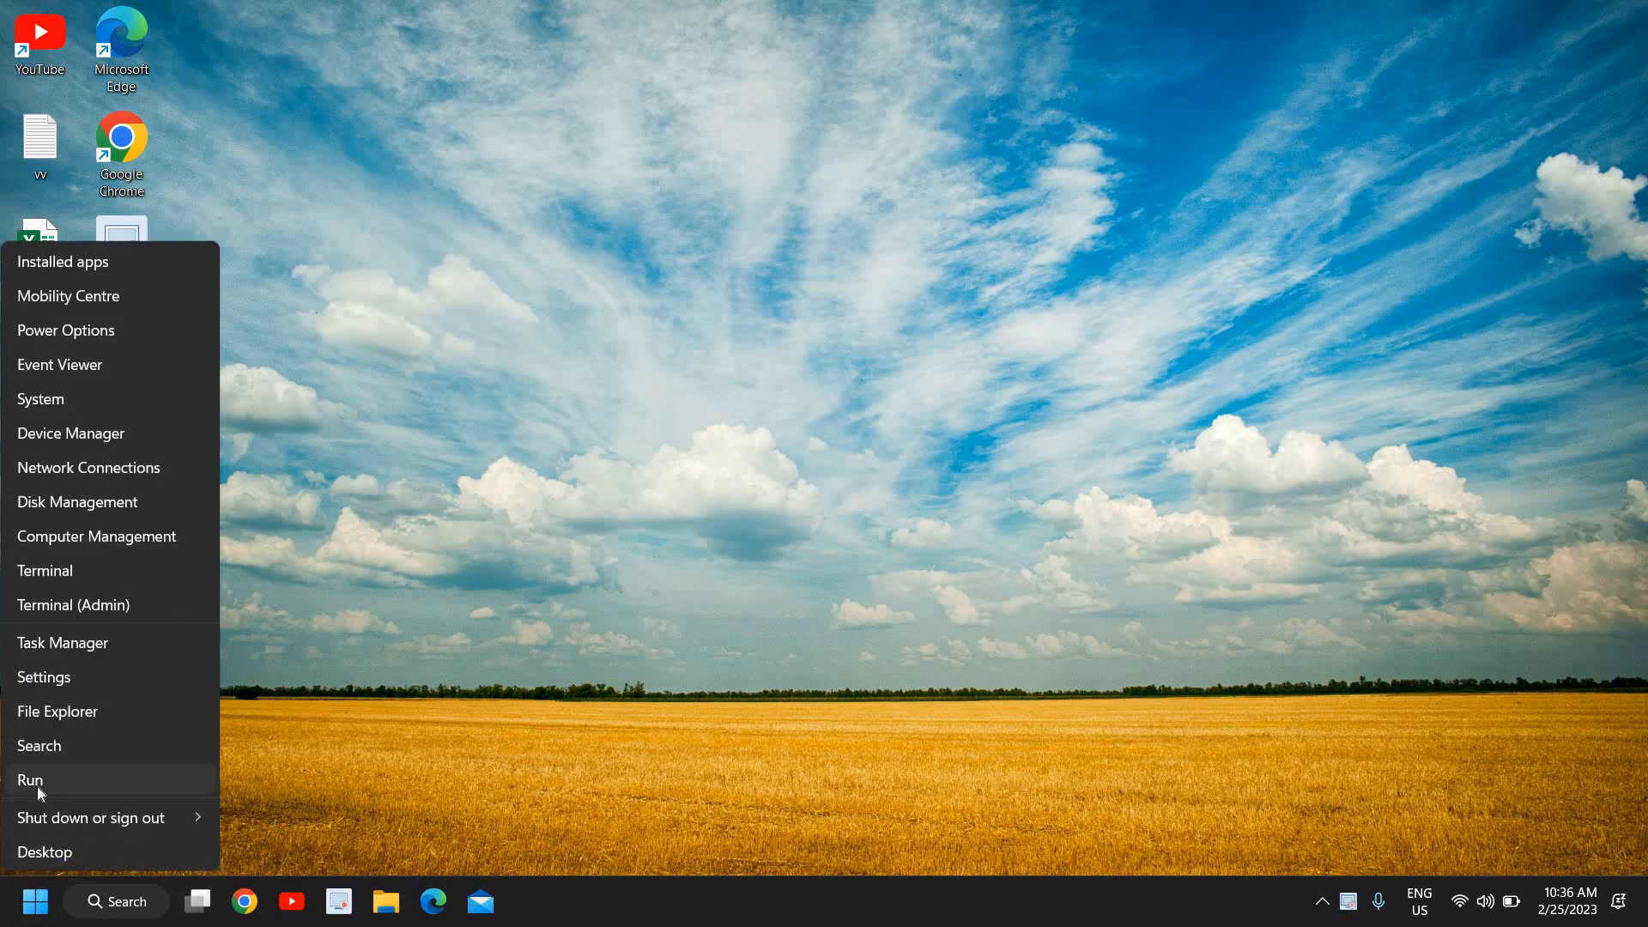
{"action": "left_click", "coordinate": [37, 786]}
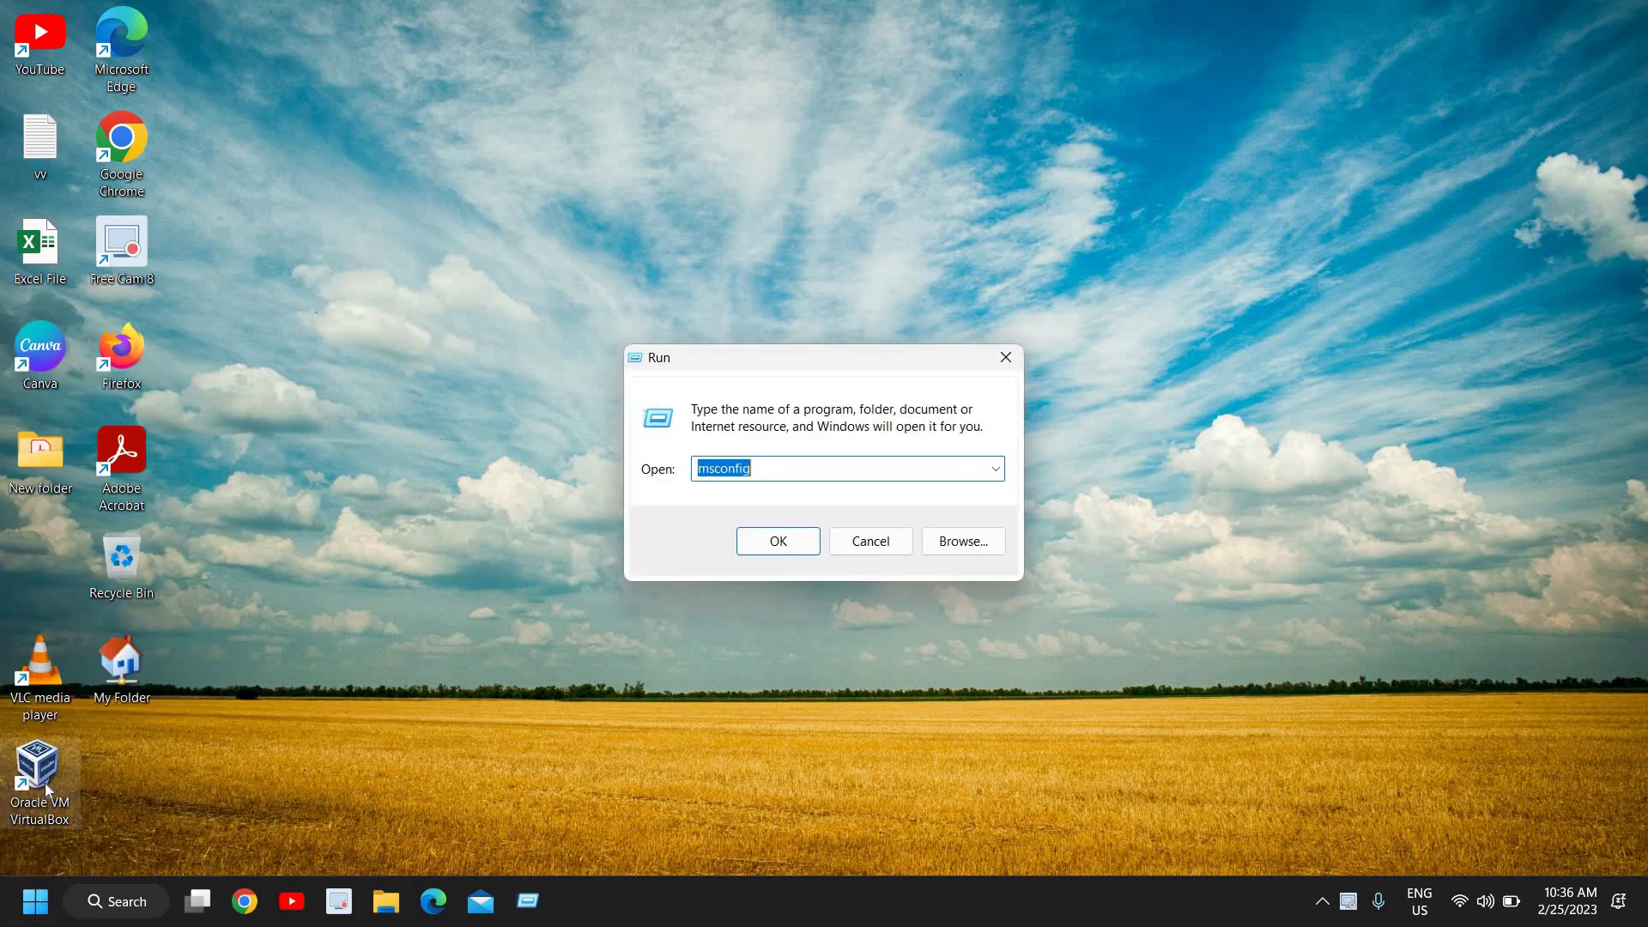
{"action": "left_click", "coordinate": [771, 469]}
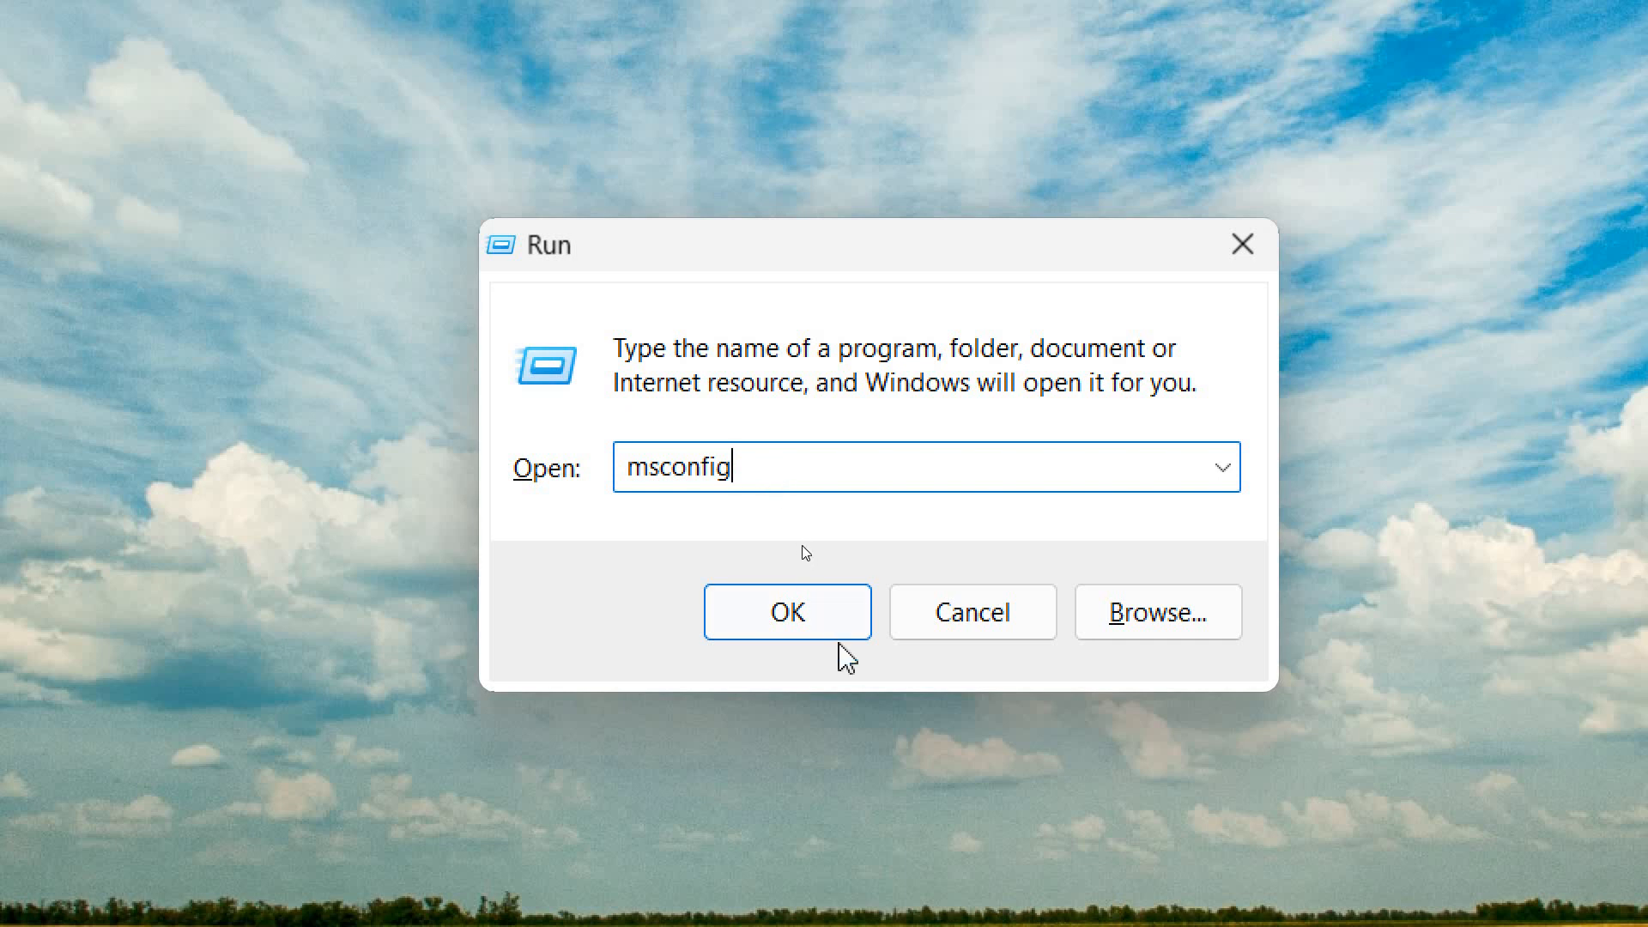
{"action": "left_click", "coordinate": [788, 613]}
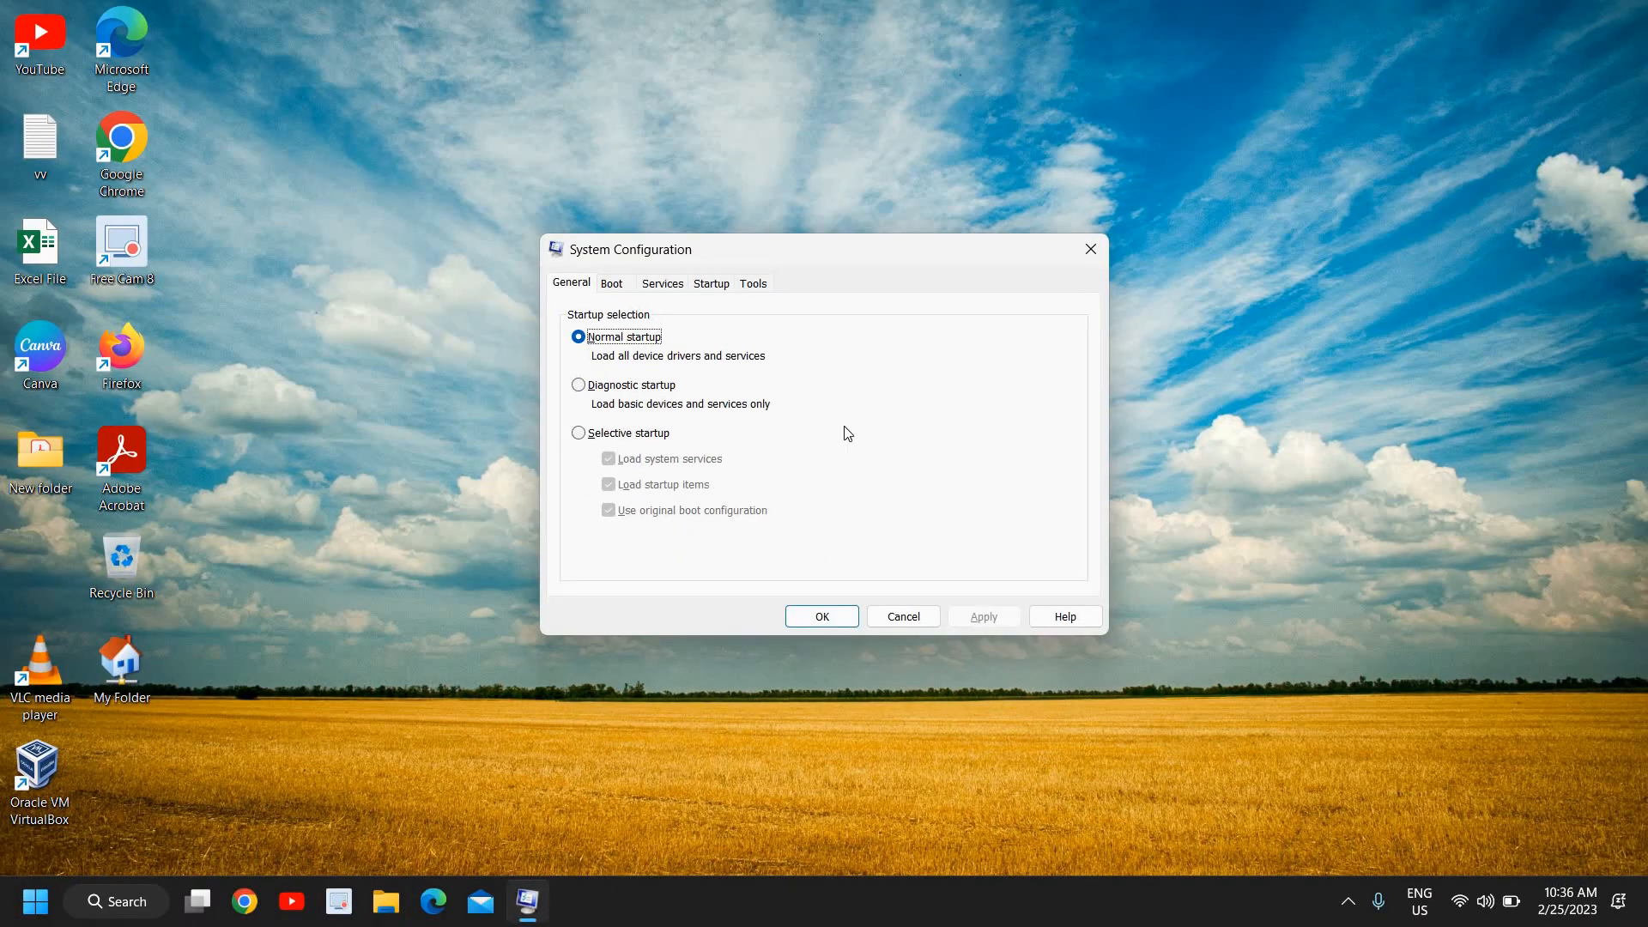
Enable Safe boot with the Network option on the Boot tab and apply it
{"action": "left_click", "coordinate": [614, 284]}
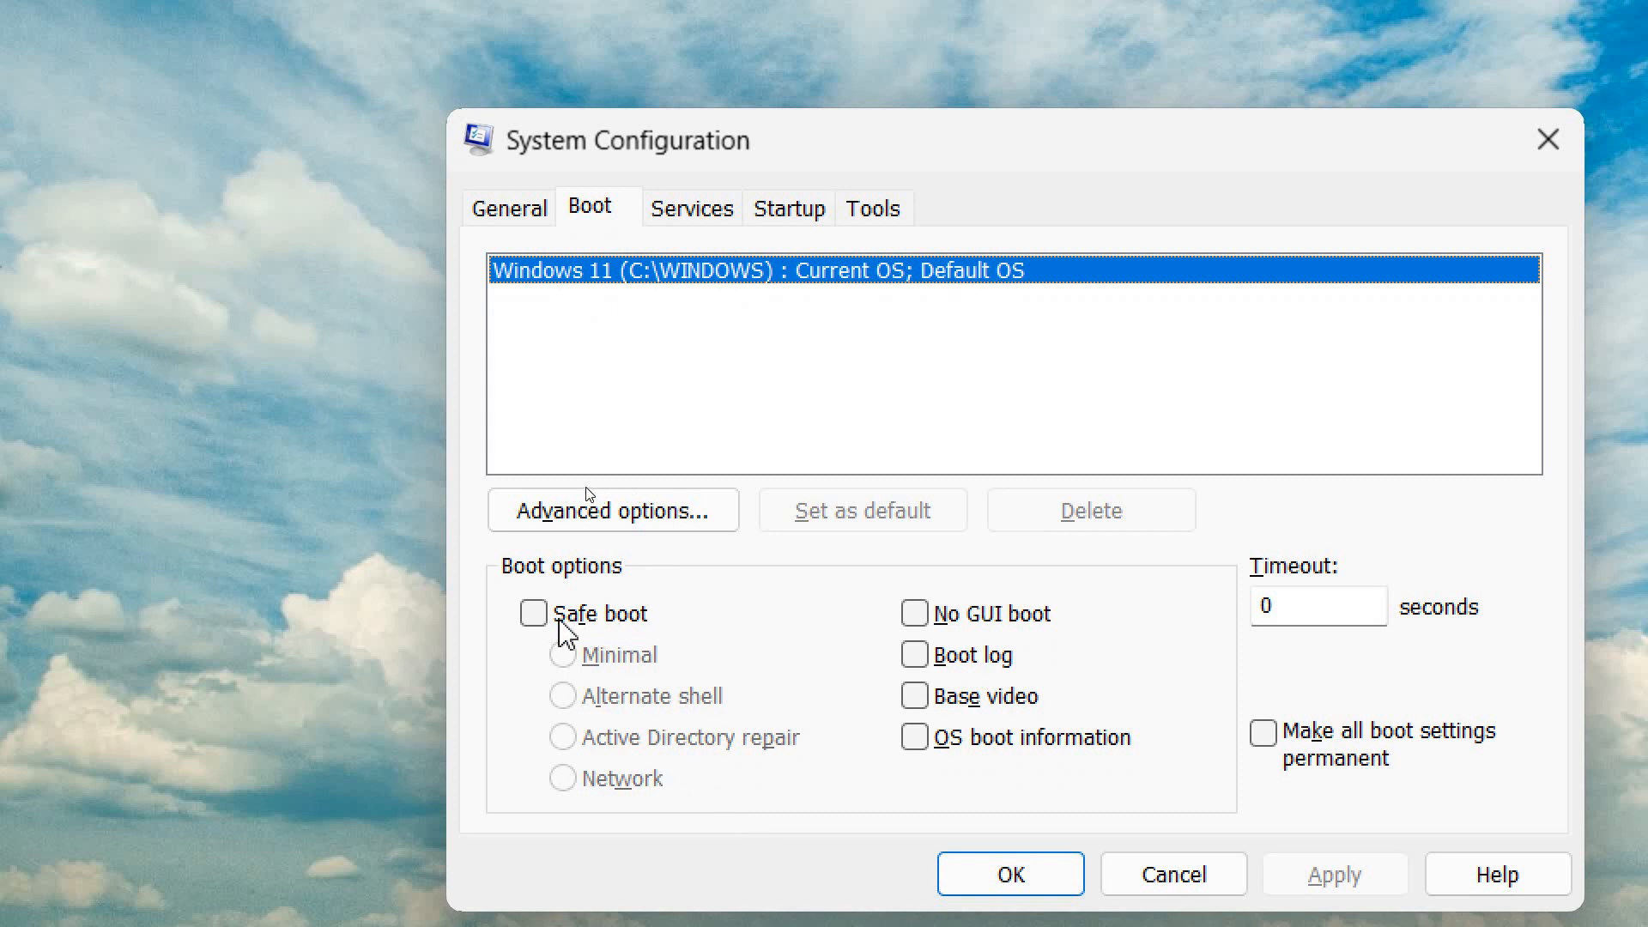
{"action": "left_click", "coordinate": [534, 614]}
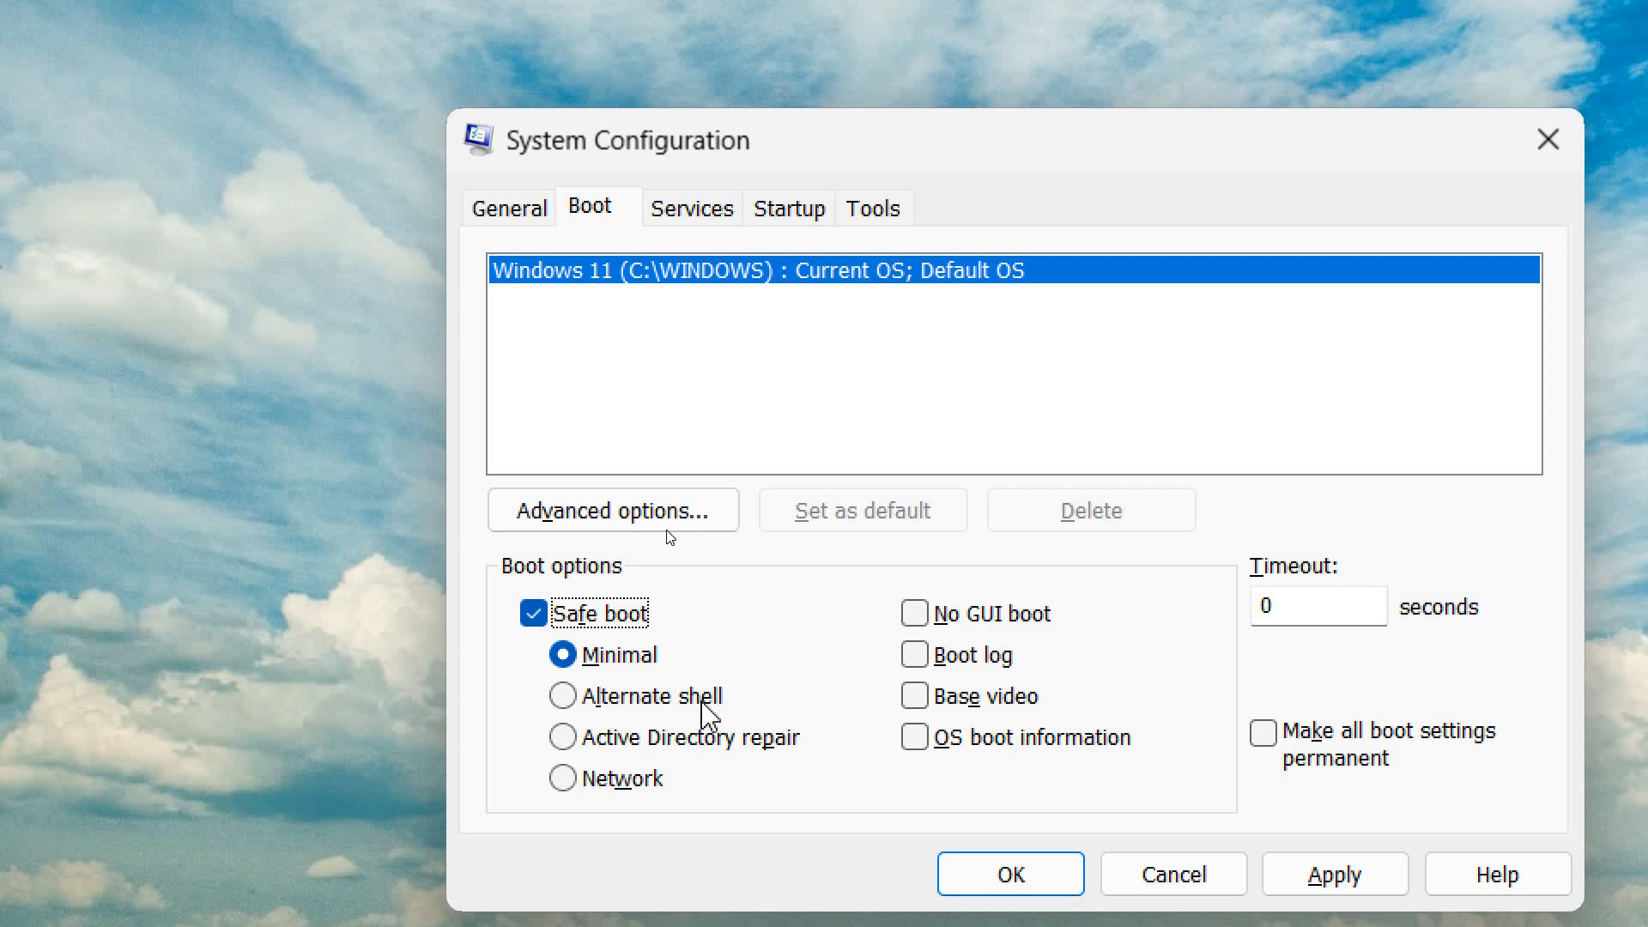
{"action": "left_click", "coordinate": [566, 778]}
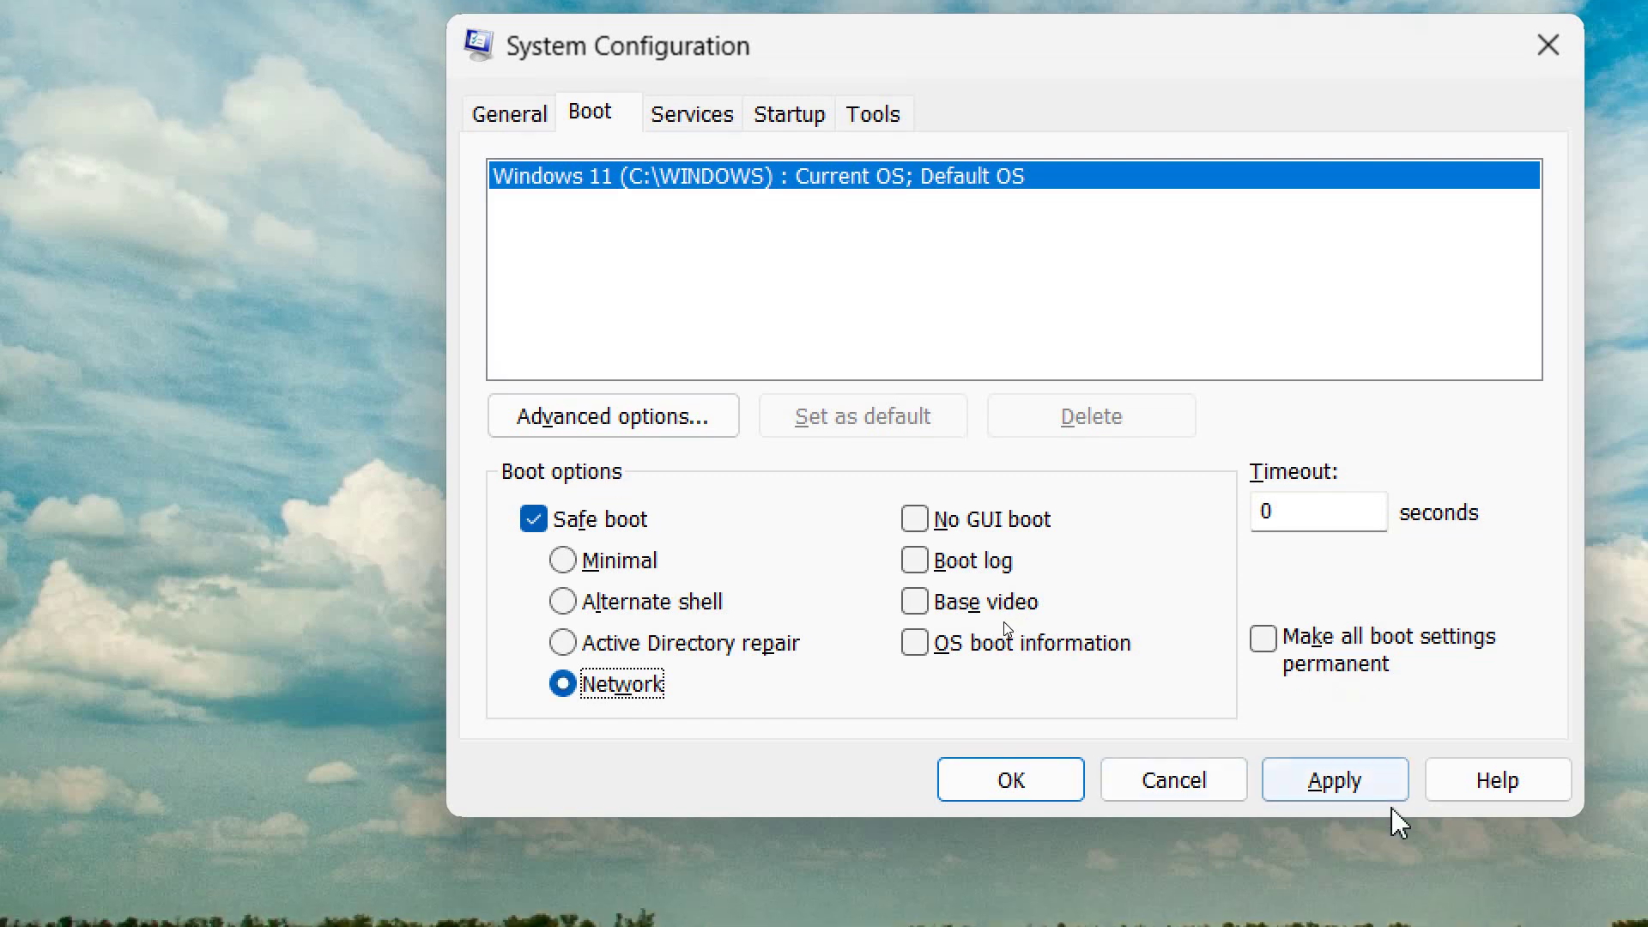
{"action": "left_click", "coordinate": [1339, 809]}
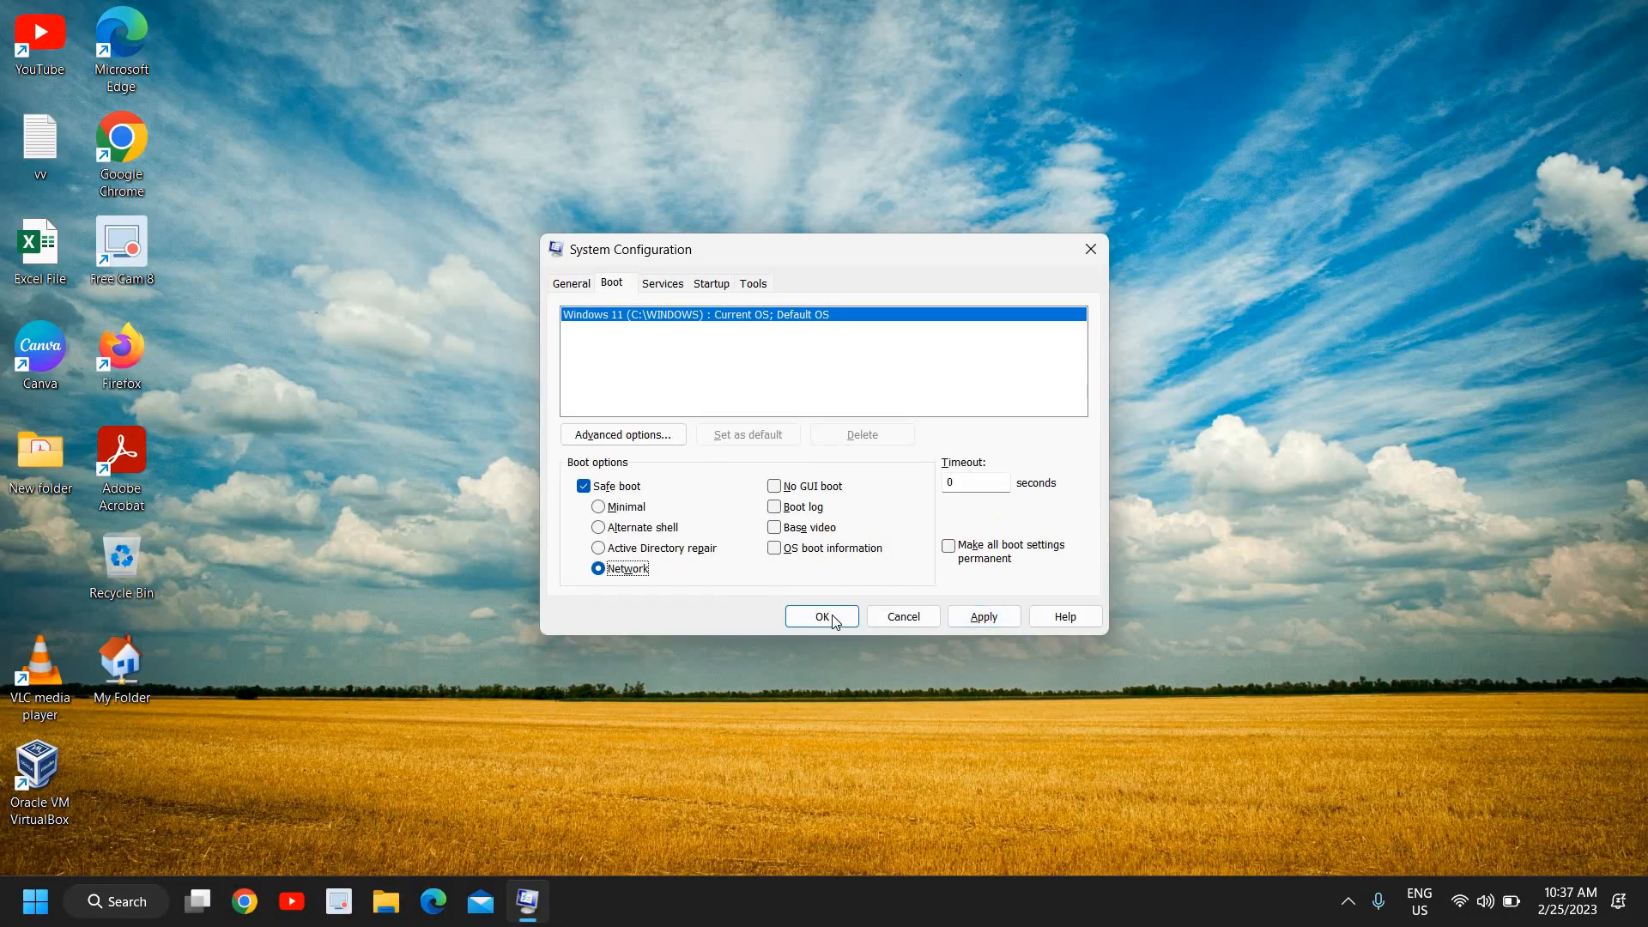
Close System Configuration and reopen it through Run with msconfig
{"action": "left_click", "coordinate": [884, 622]}
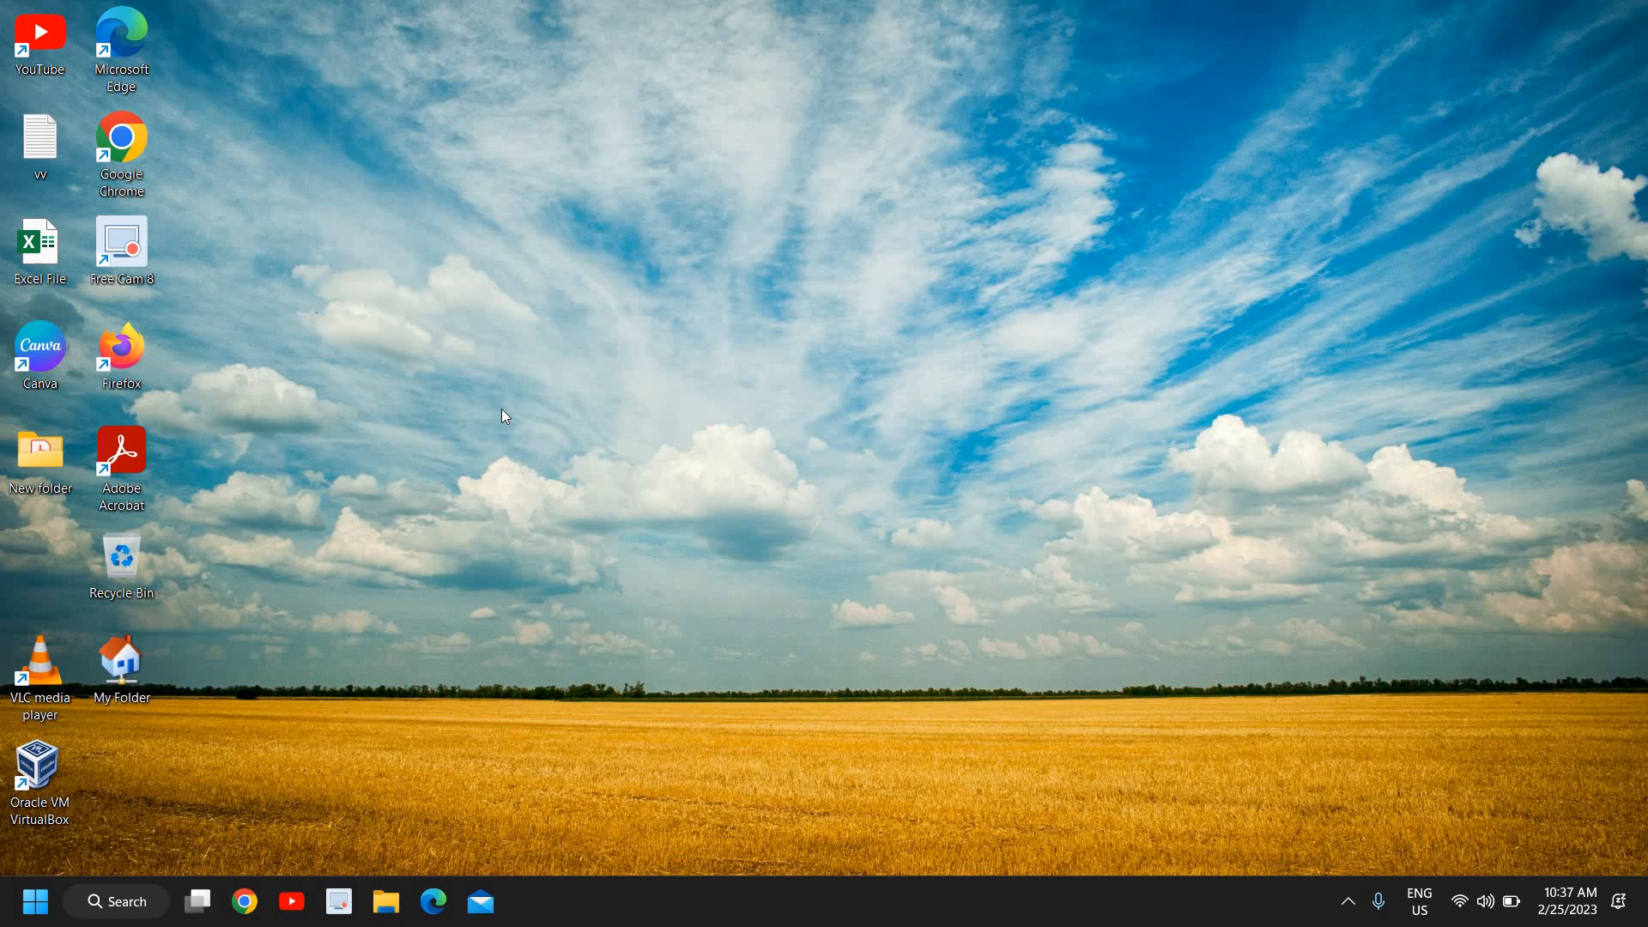
{"action": "right_click", "coordinate": [39, 903]}
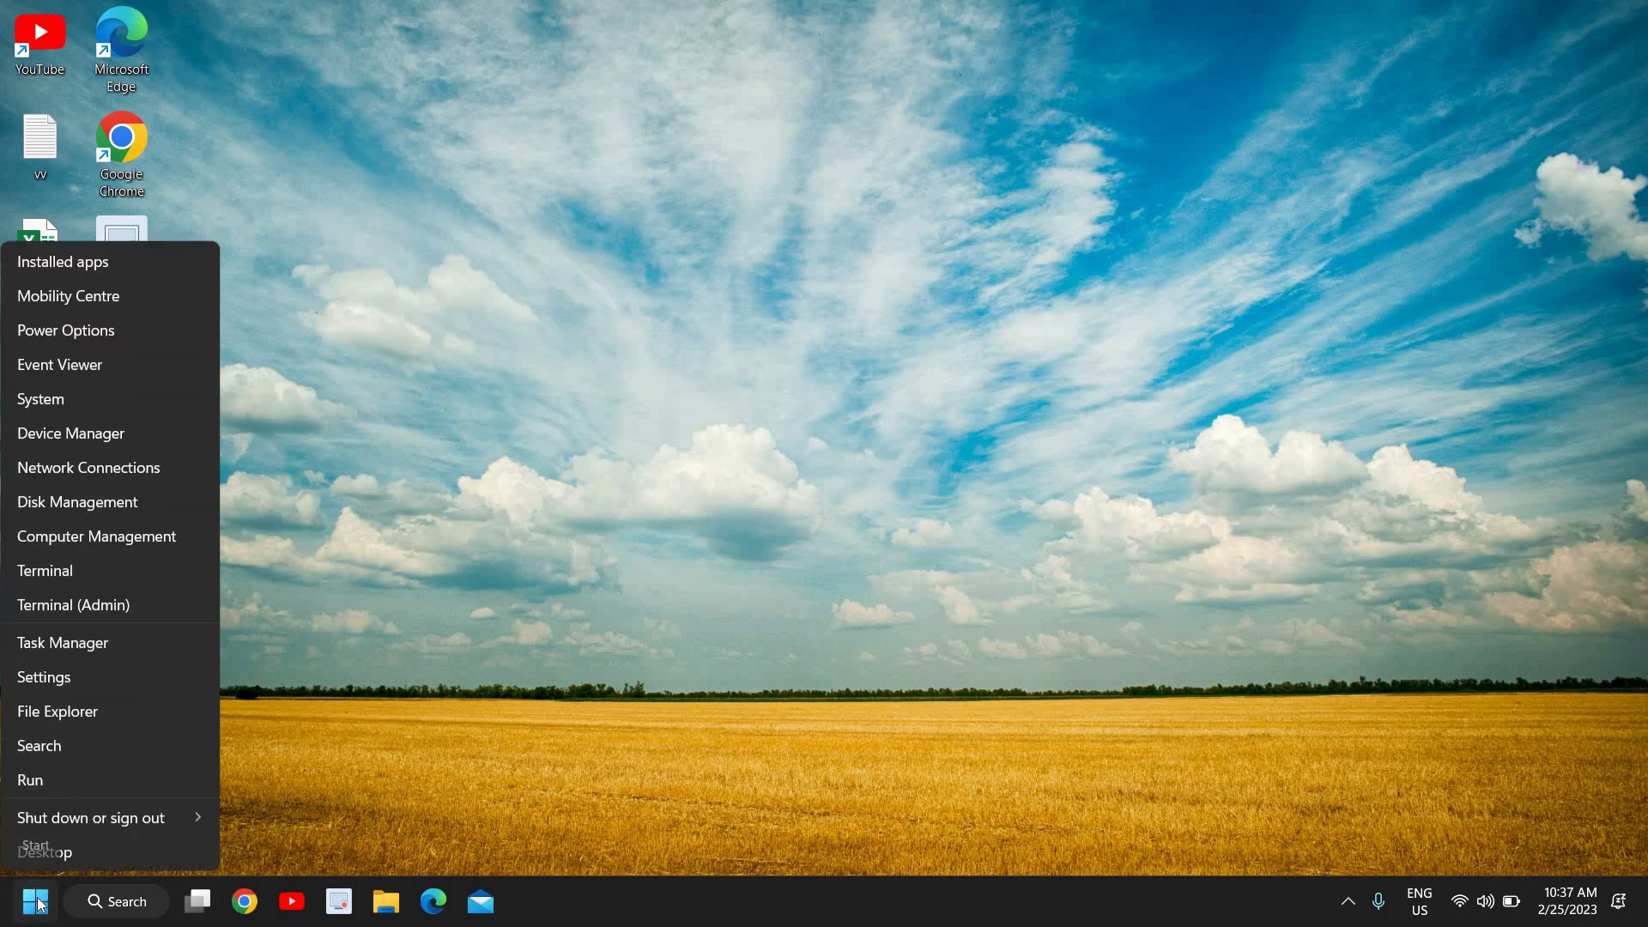
{"action": "left_click", "coordinate": [121, 778]}
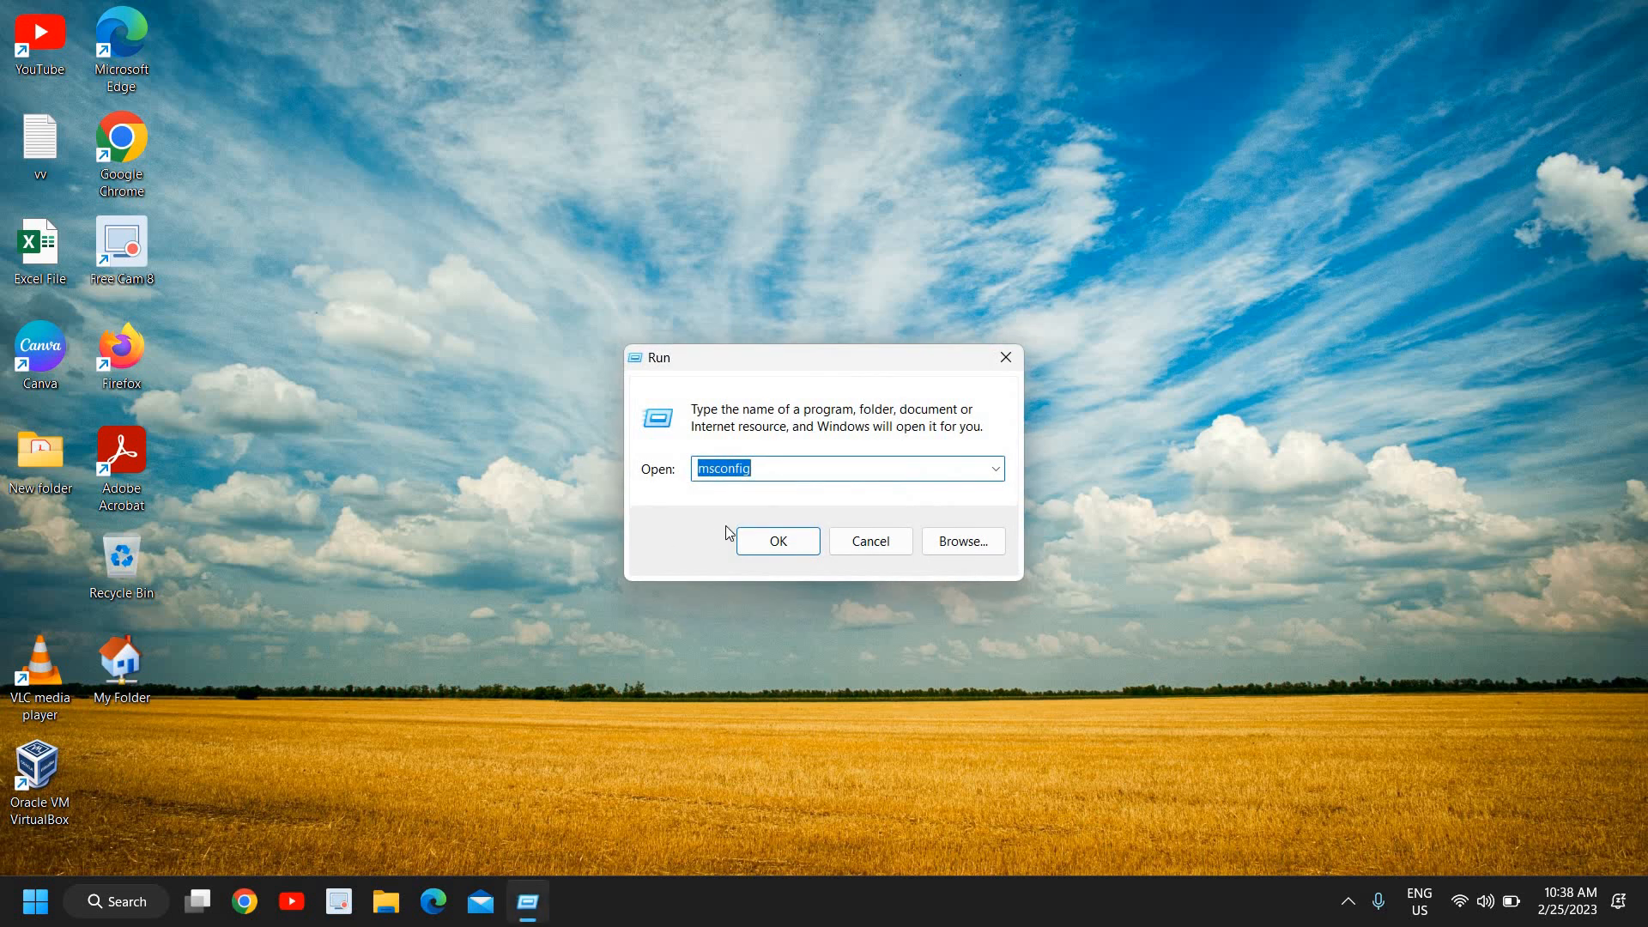
{"action": "left_click", "coordinate": [725, 467]}
Toggle Safe boot with Network on and then back off on the Boot tab
{"action": "left_click", "coordinate": [779, 541]}
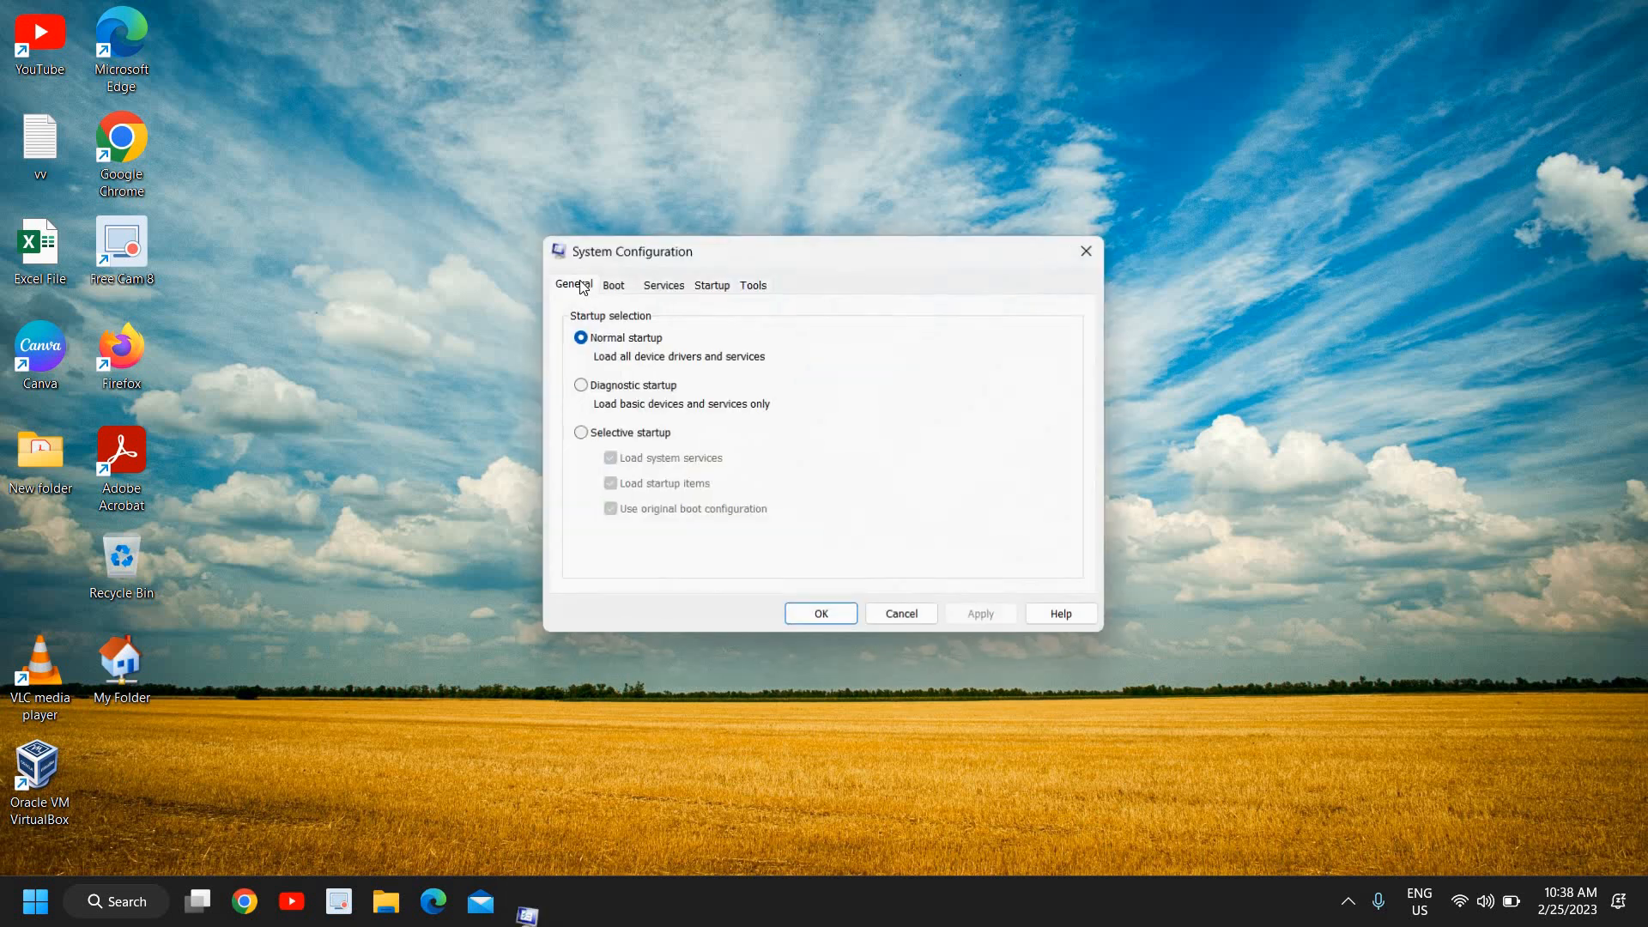
{"action": "left_click", "coordinate": [612, 284]}
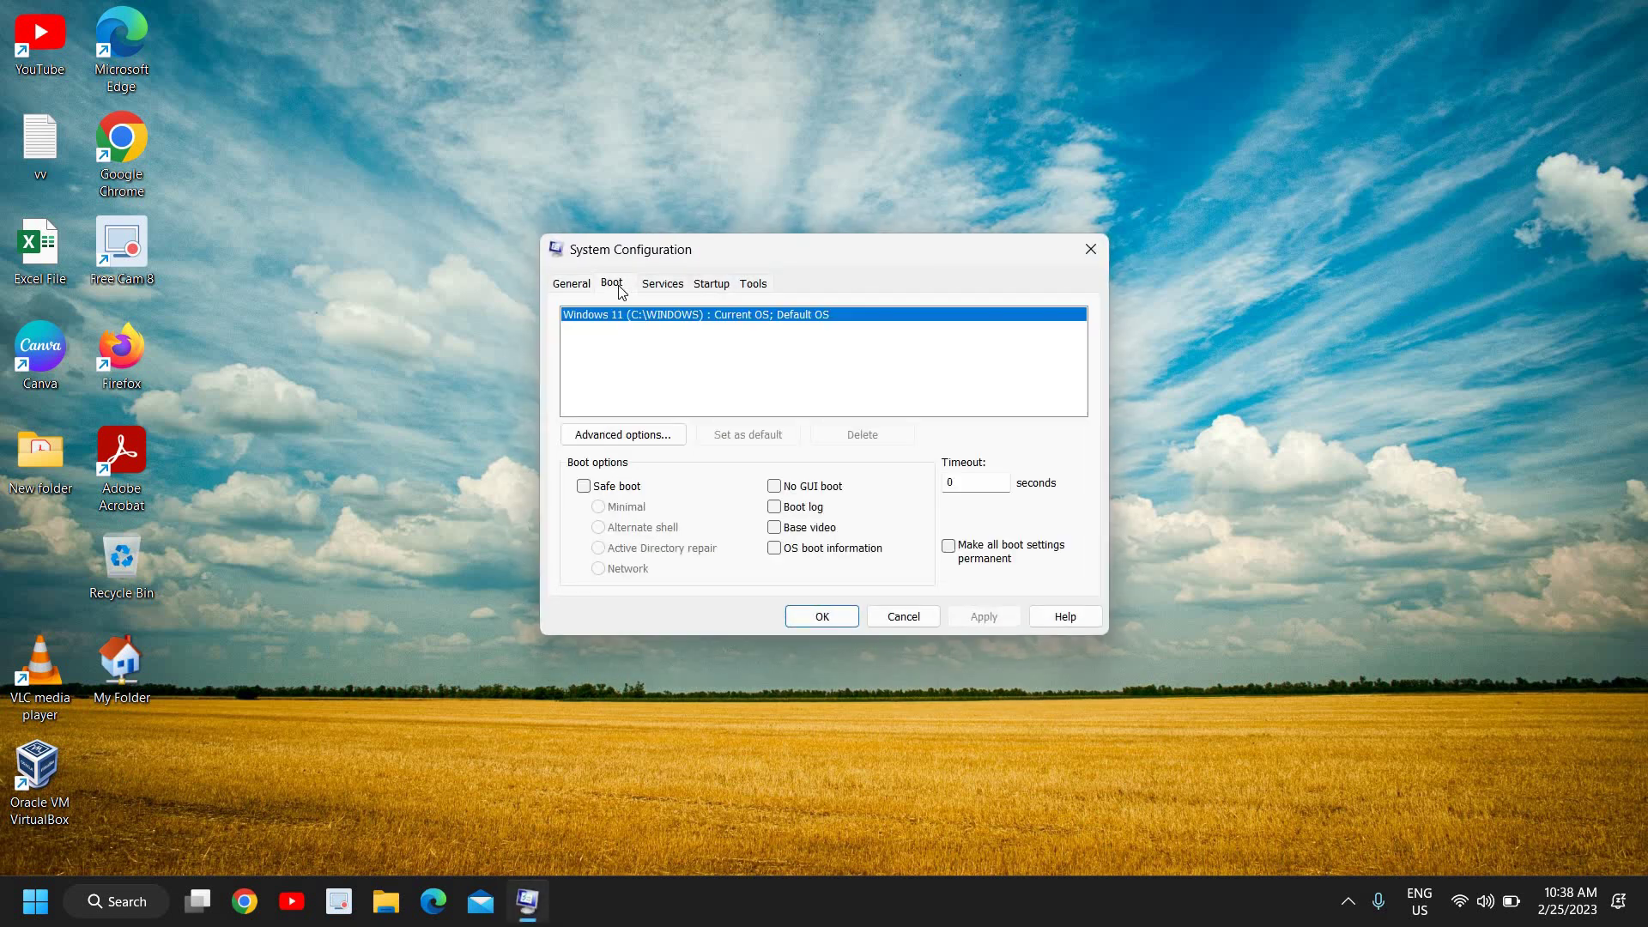
{"action": "left_click", "coordinate": [583, 486]}
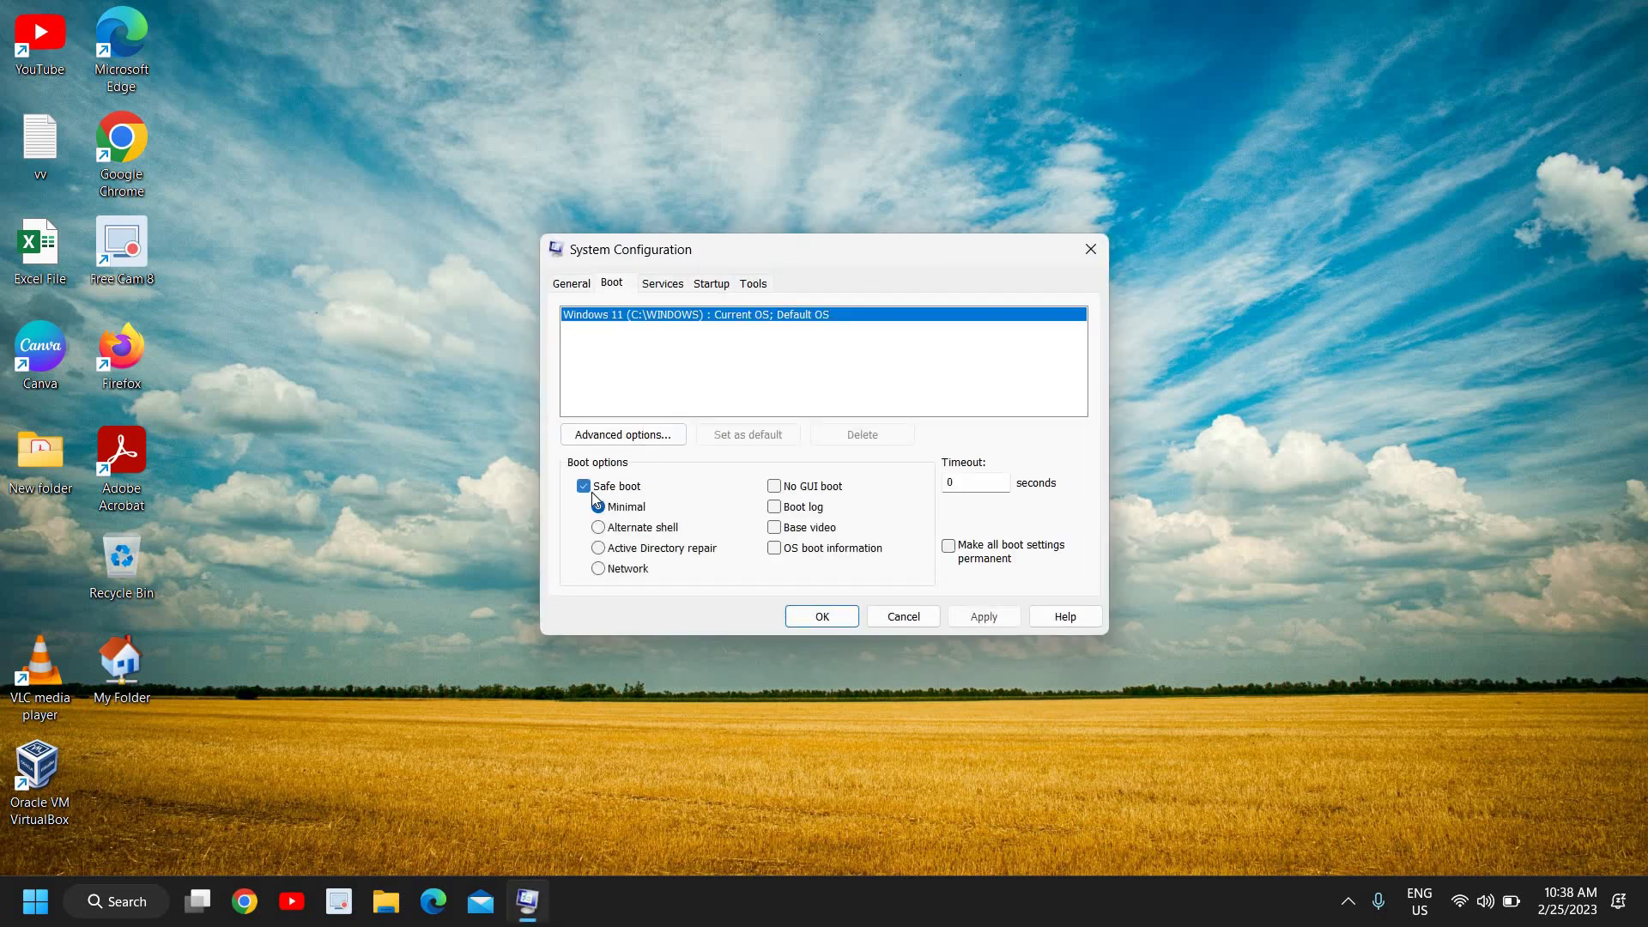
{"action": "left_click", "coordinate": [597, 568]}
{"action": "left_click", "coordinate": [584, 486]}
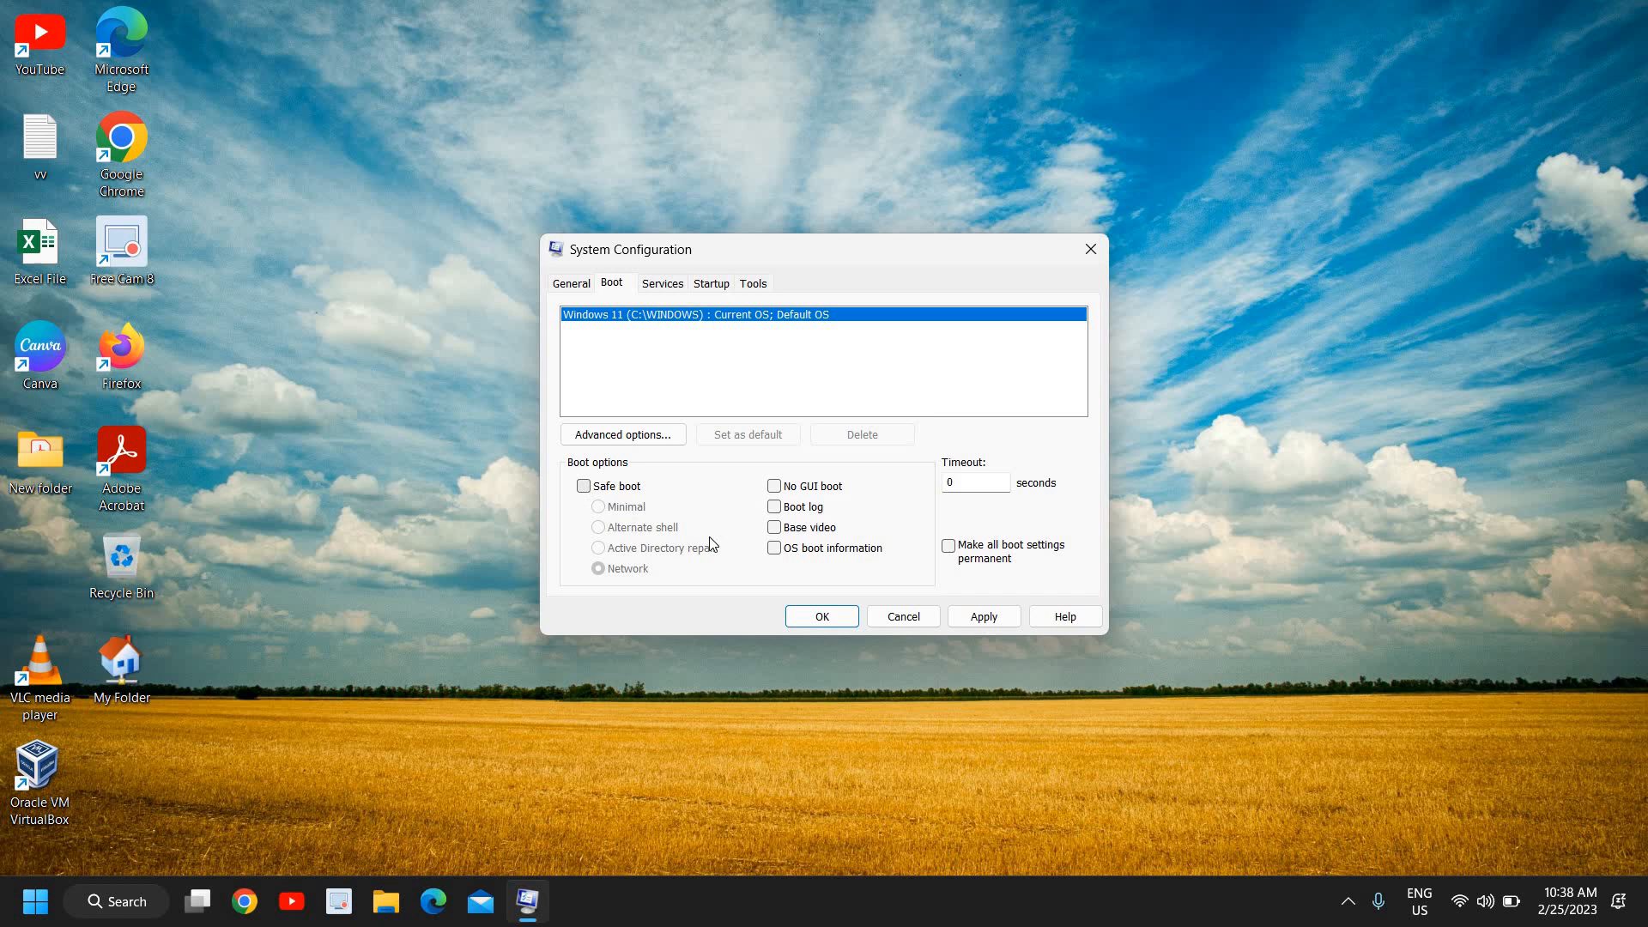
Apply the disabled Safe boot setting, accept the BitLocker warning and close the window
{"action": "left_click", "coordinate": [985, 617]}
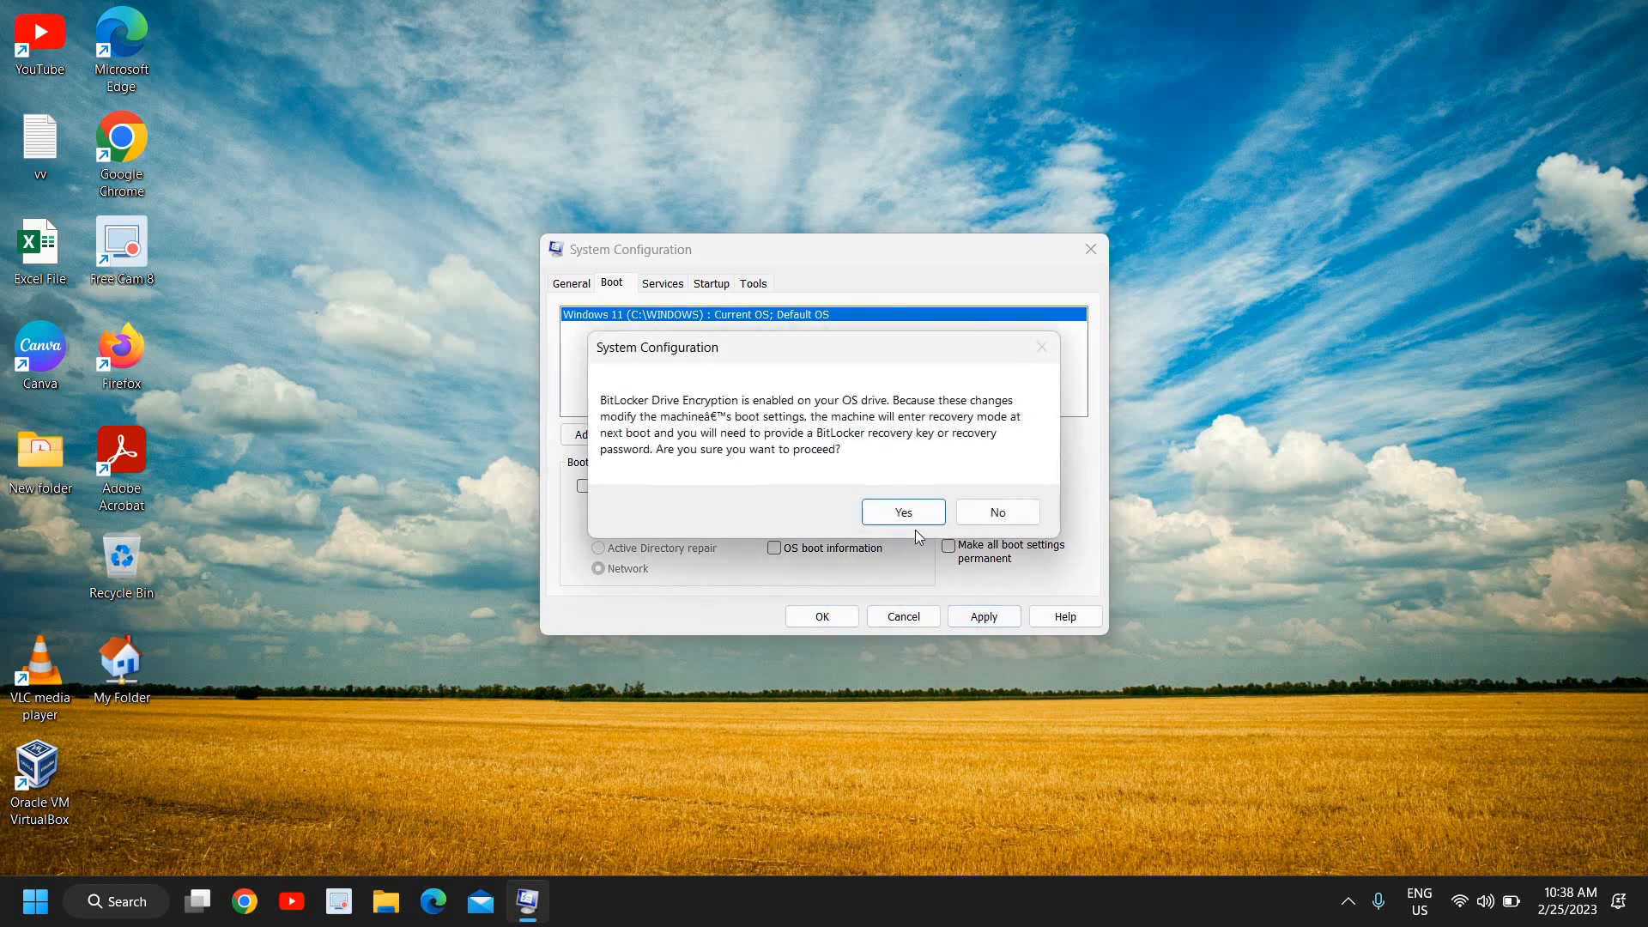
{"action": "left_click", "coordinate": [996, 514]}
{"action": "left_click", "coordinate": [824, 618]}
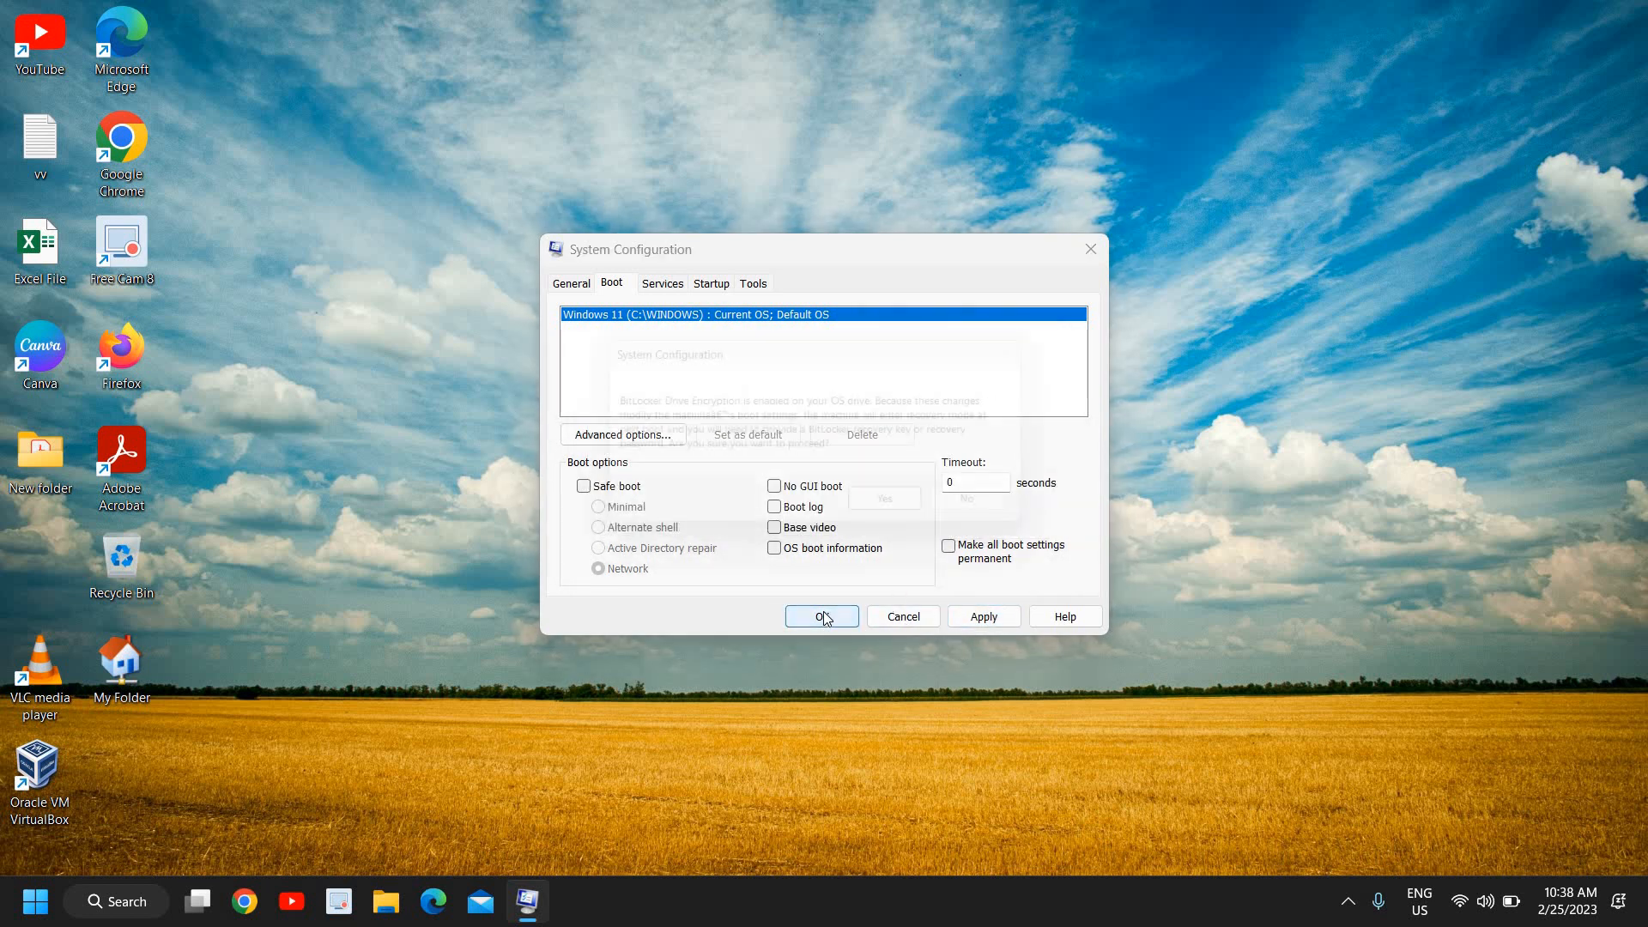
{"action": "left_click", "coordinate": [995, 513]}
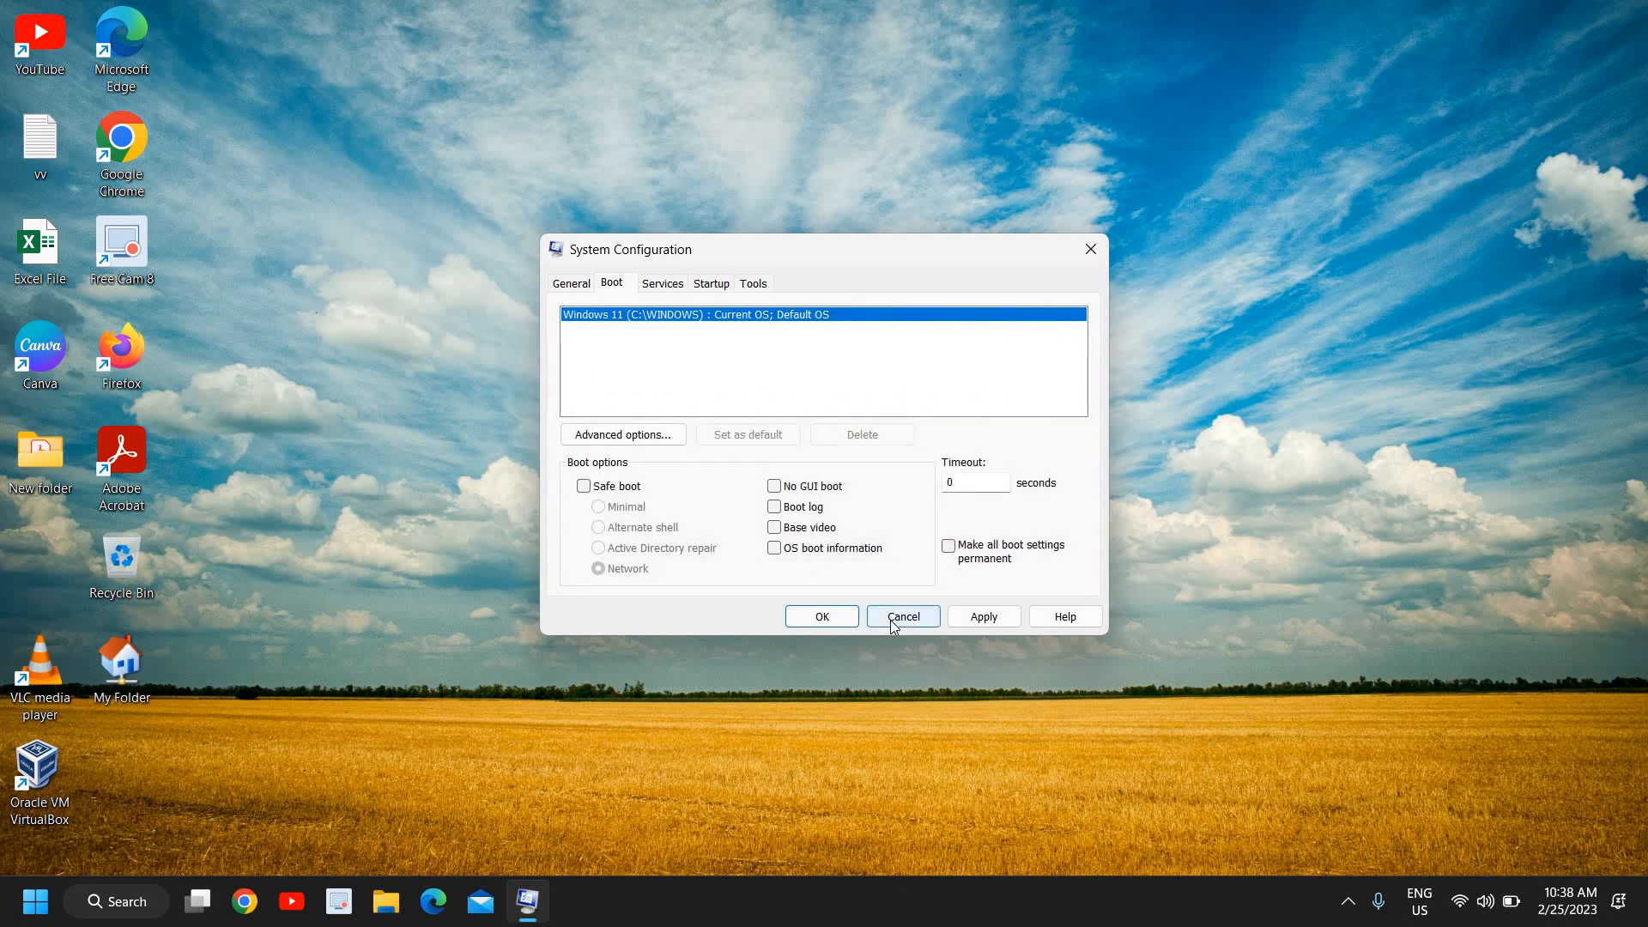
{"action": "left_click", "coordinate": [901, 617]}
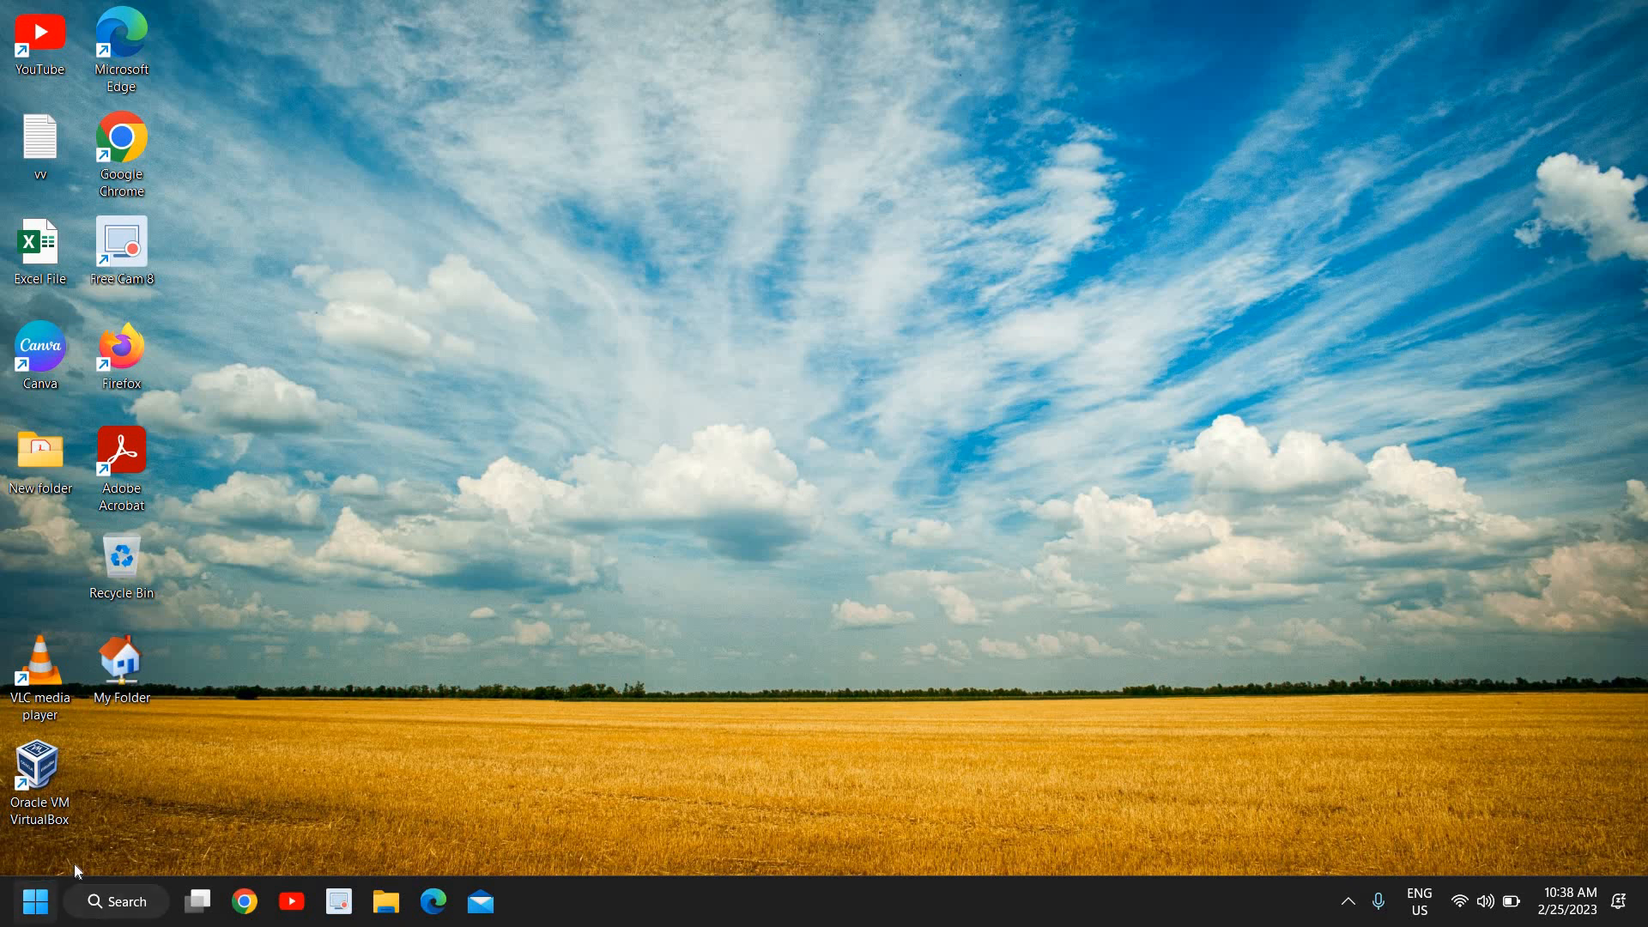
{"action": "left_click", "coordinate": [36, 902]}
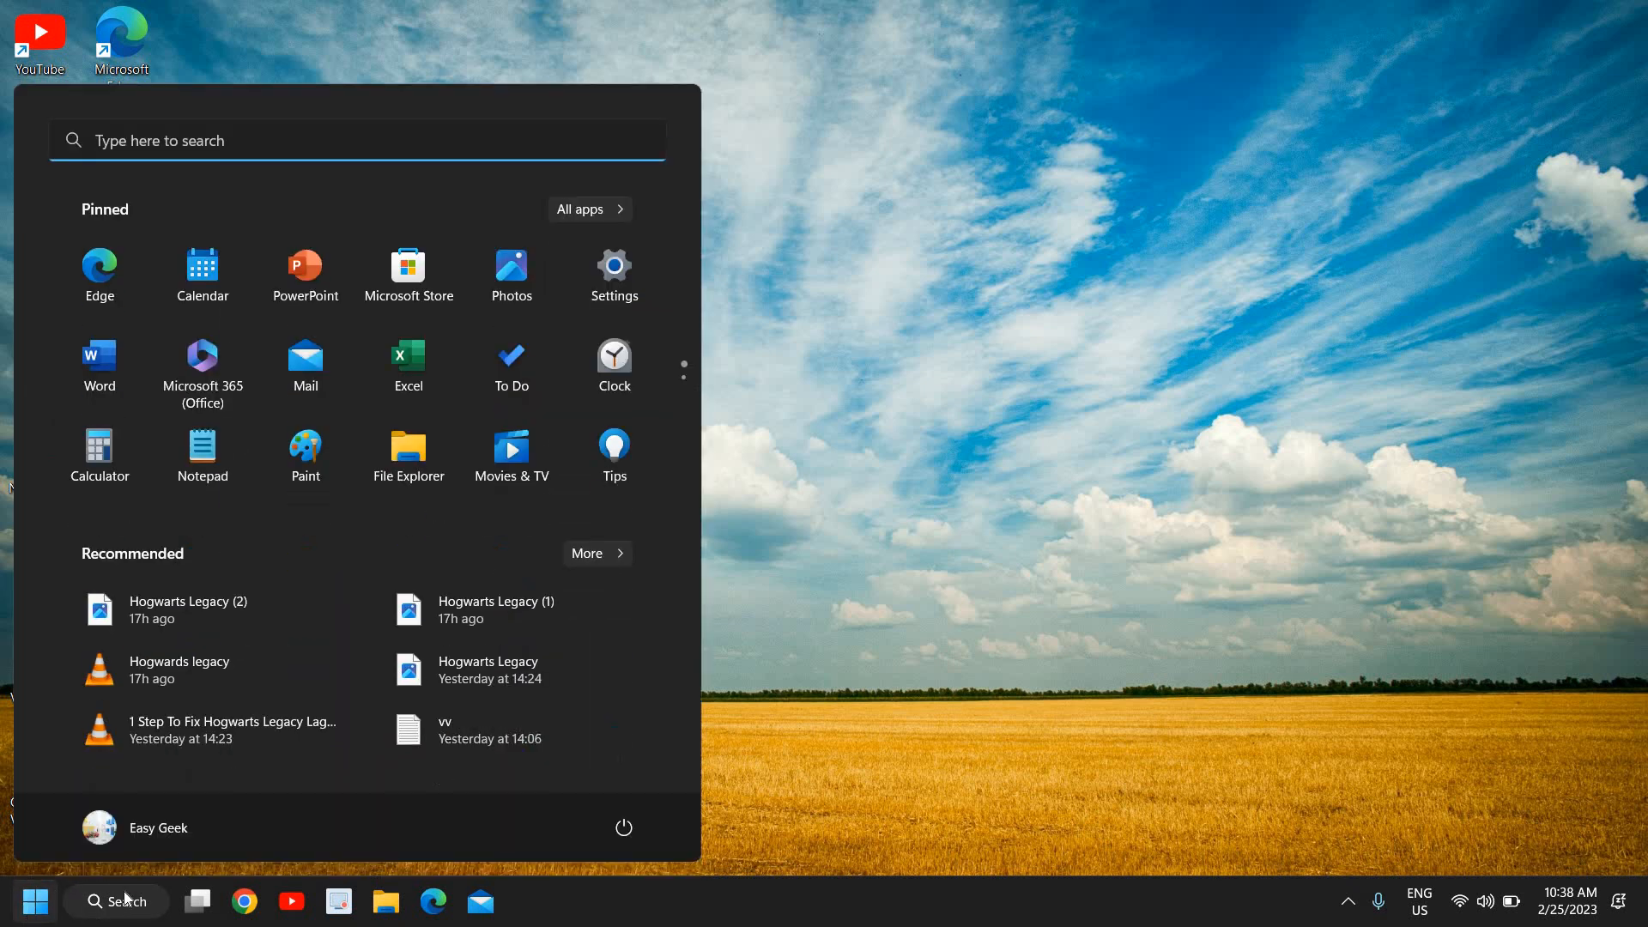
{"action": "left_click", "coordinate": [625, 828]}
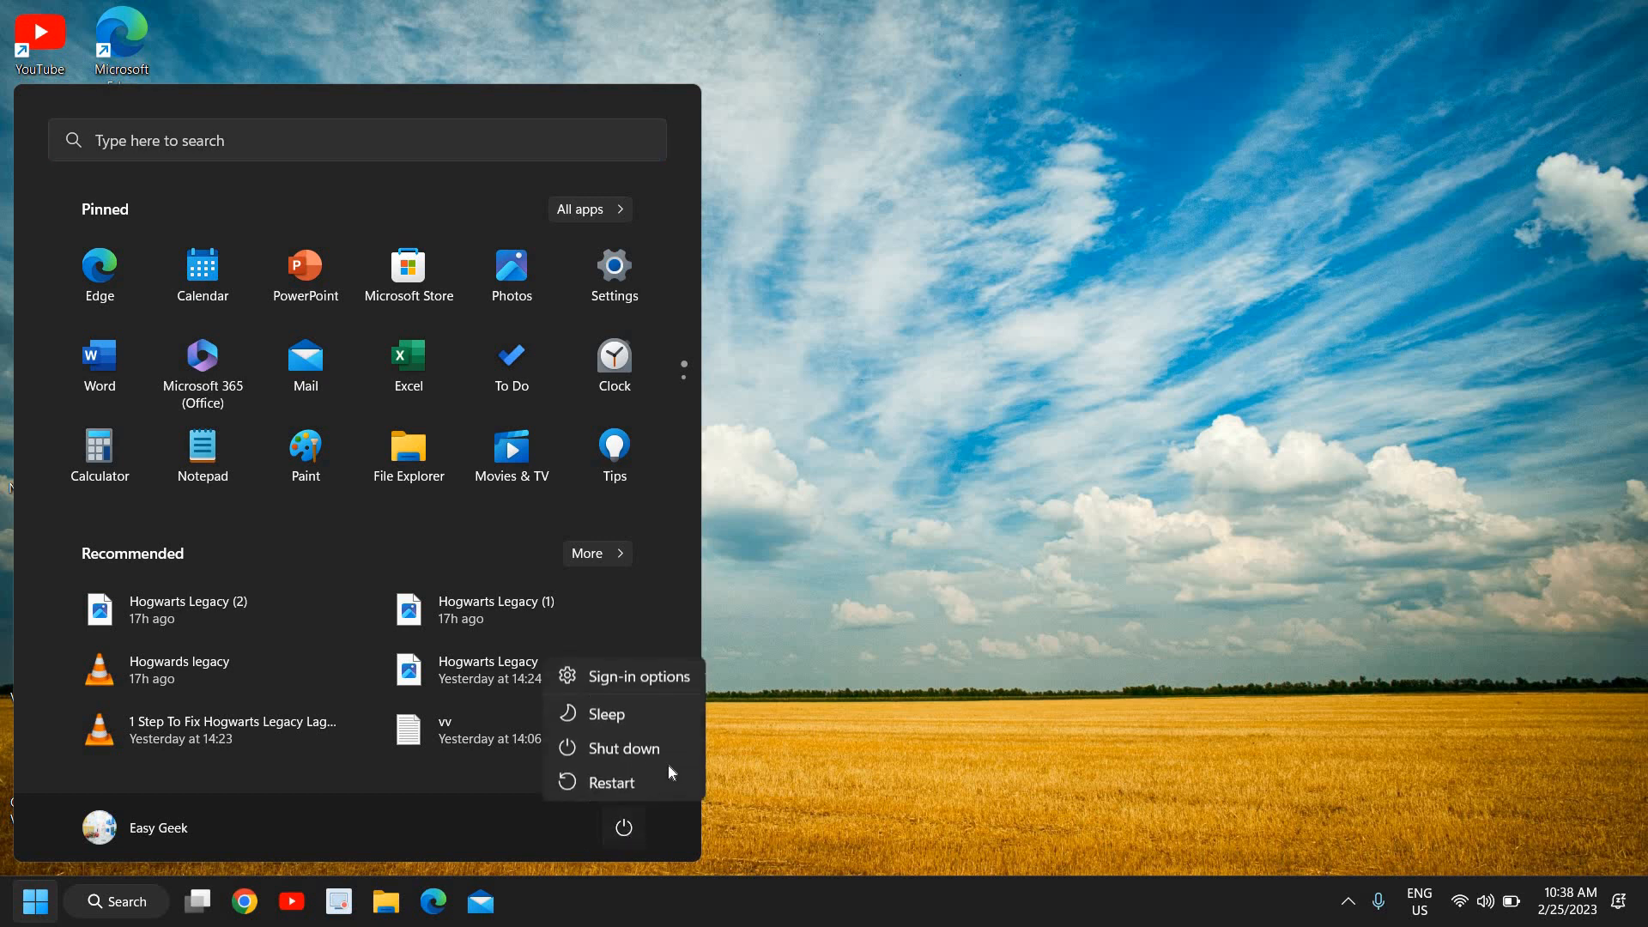
{"action": "left_click", "coordinate": [870, 741]}
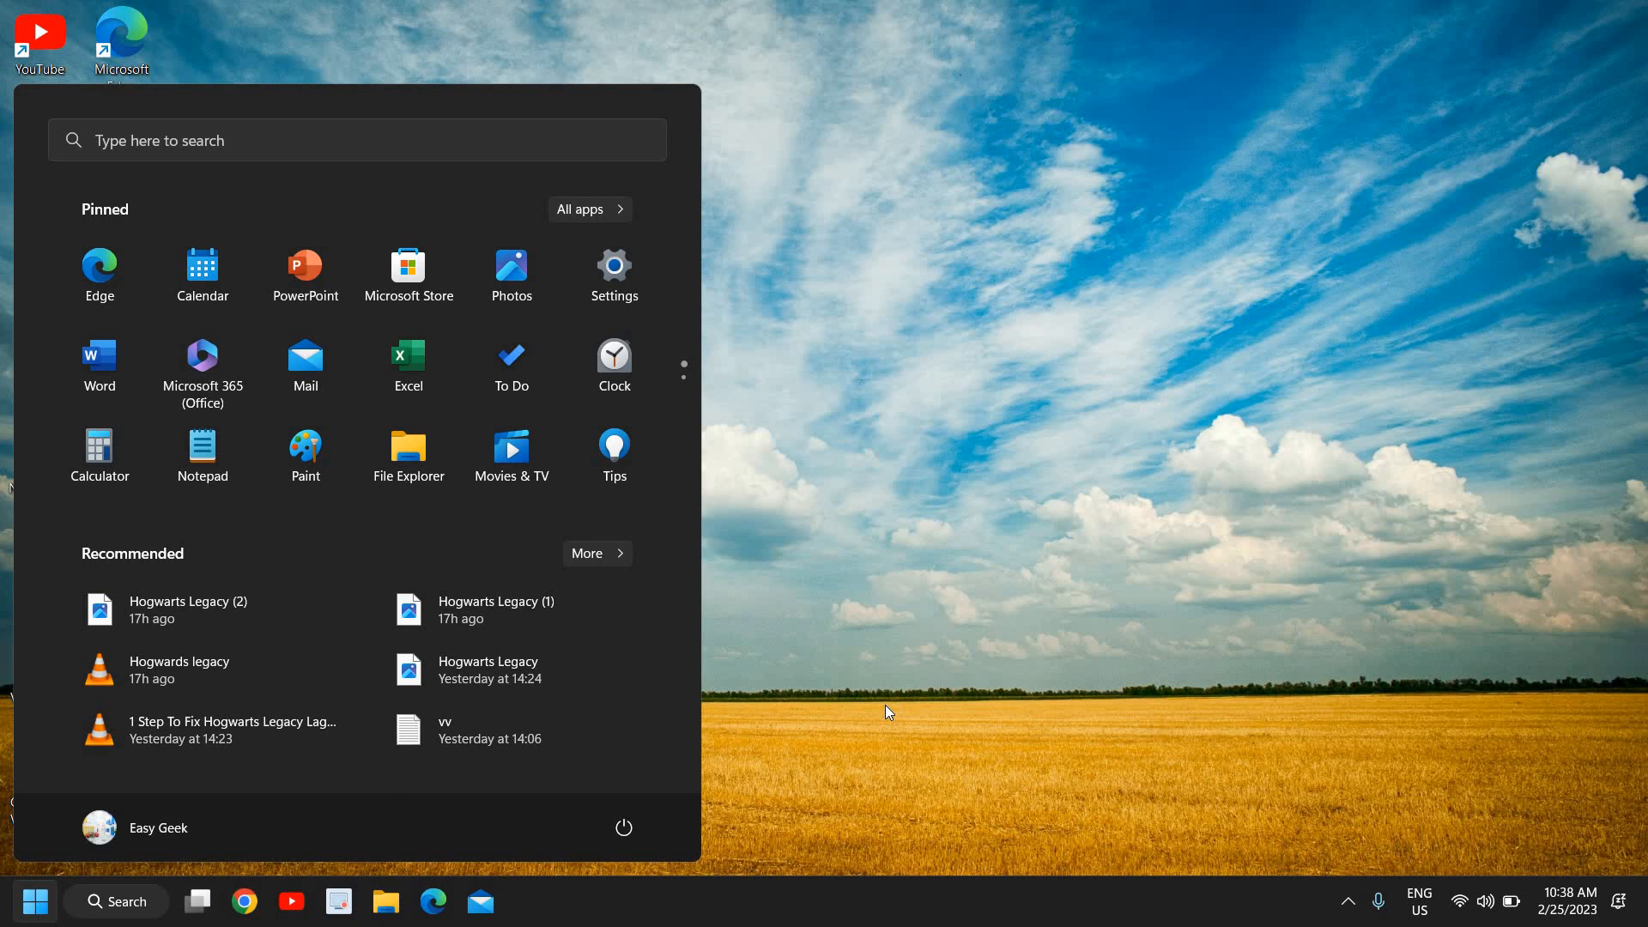
{"action": "left_click", "coordinate": [1480, 475]}
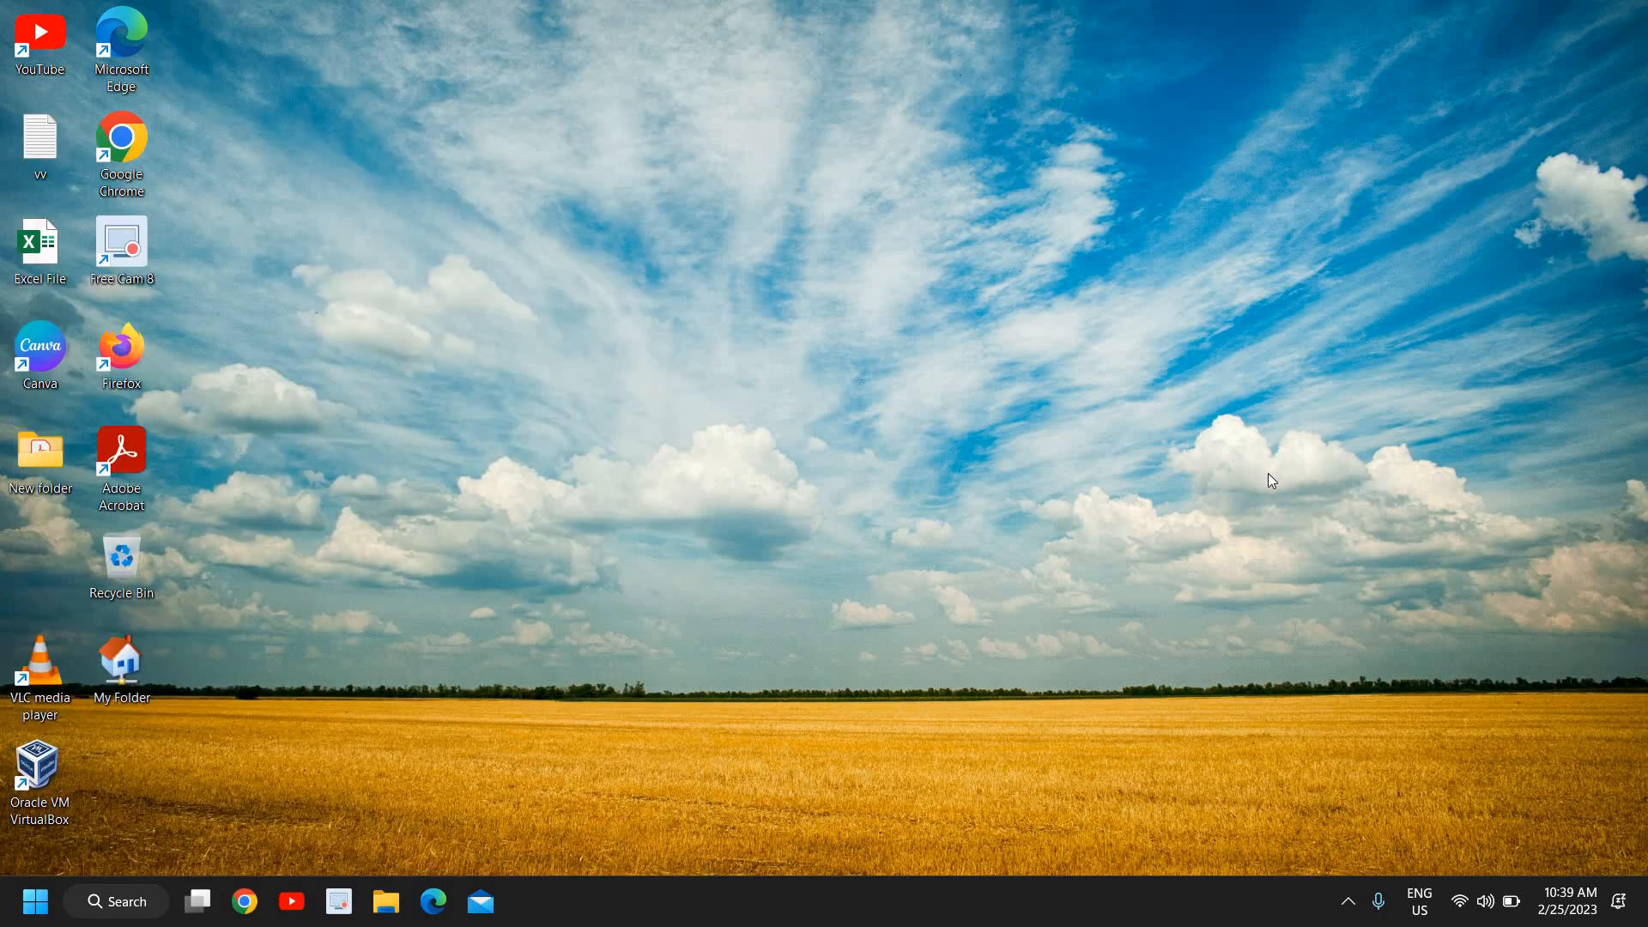